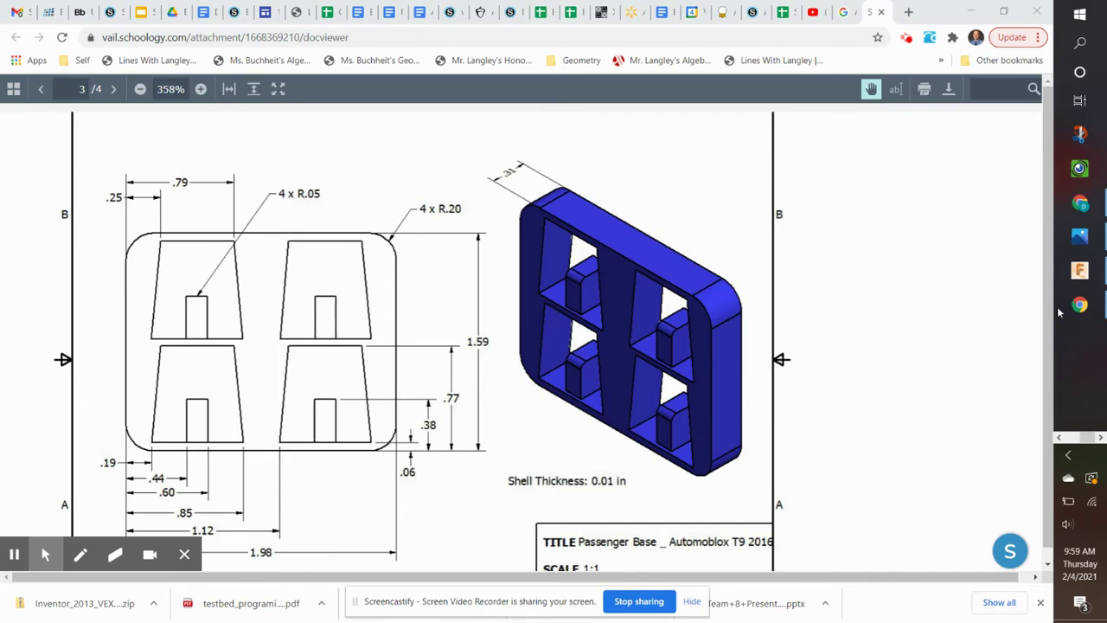
# Step: Switch to Fusion 360, create a new design and start a sketch on the front XZ plane
pyautogui.click(1079, 270)
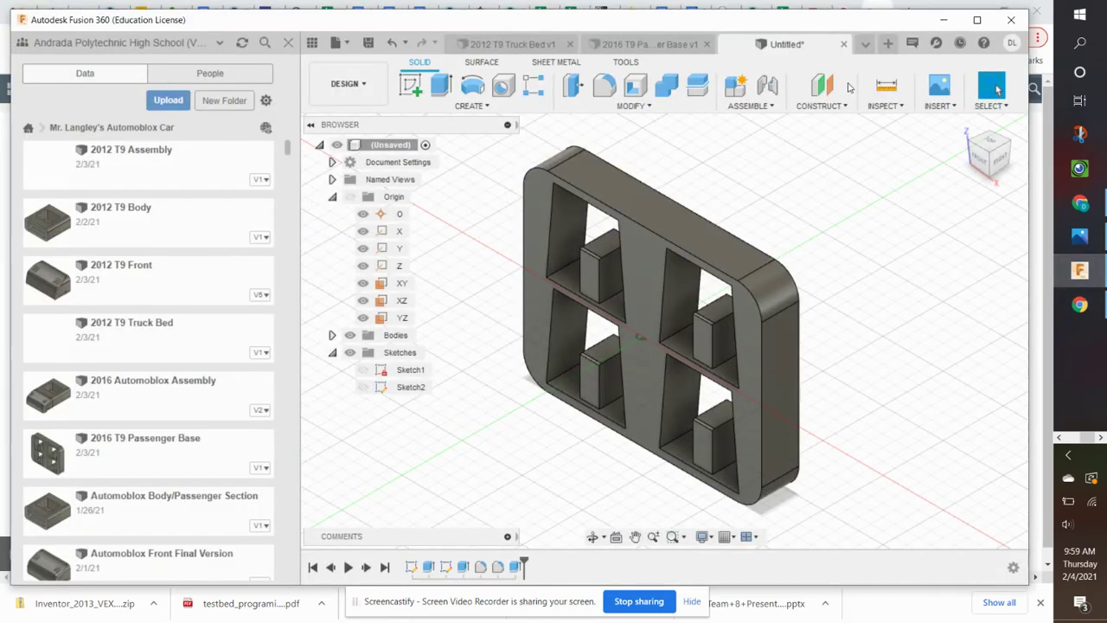
pyautogui.click(885, 44)
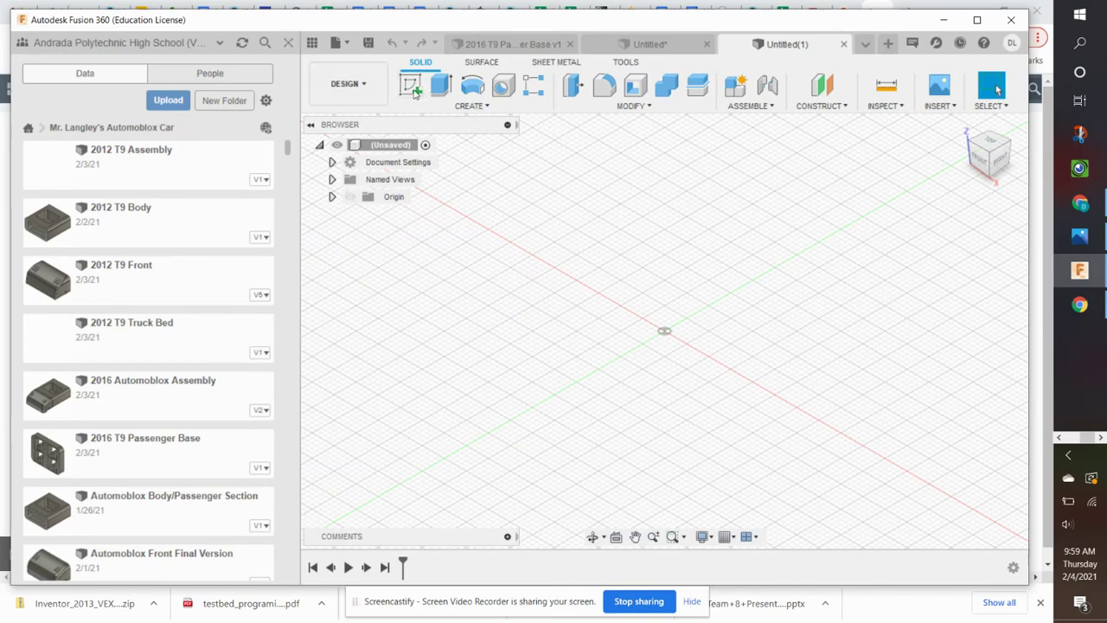
pyautogui.click(411, 86)
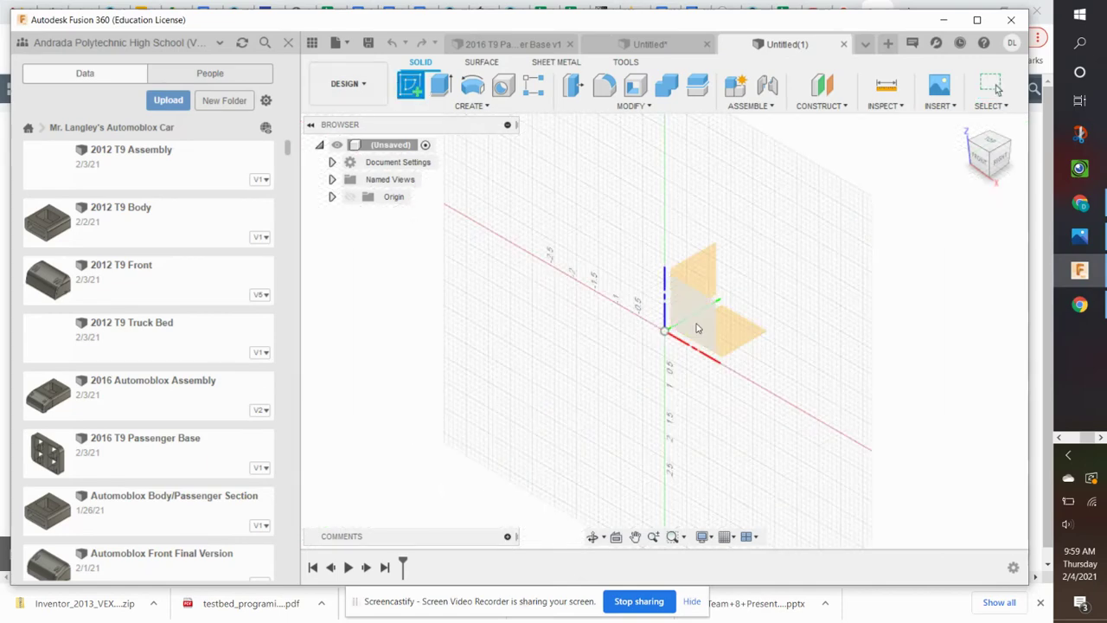
pyautogui.click(699, 327)
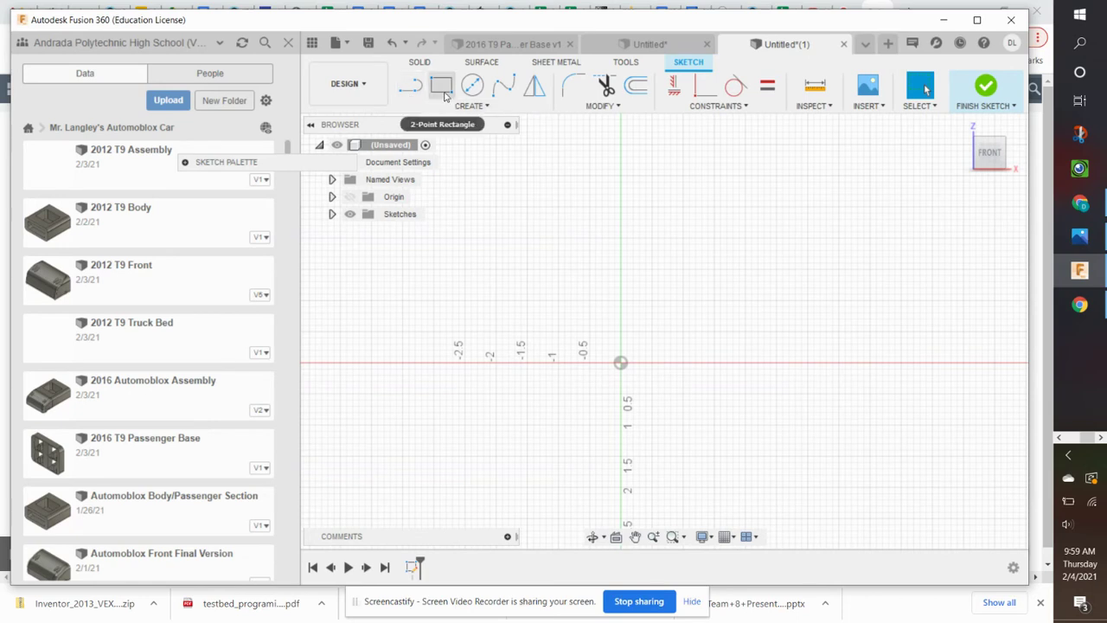
# Step: Draw a center rectangle at the origin, 1.59 in high and 1.98 in wide, and finish the sketch
pyautogui.click(458, 107)
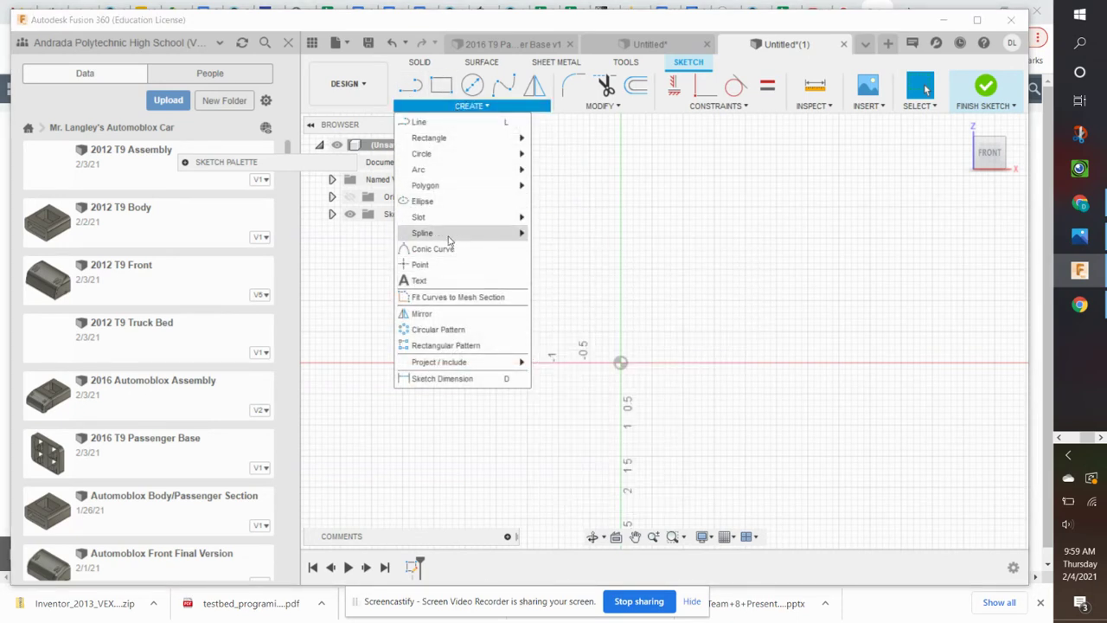
pyautogui.moveTo(441, 147)
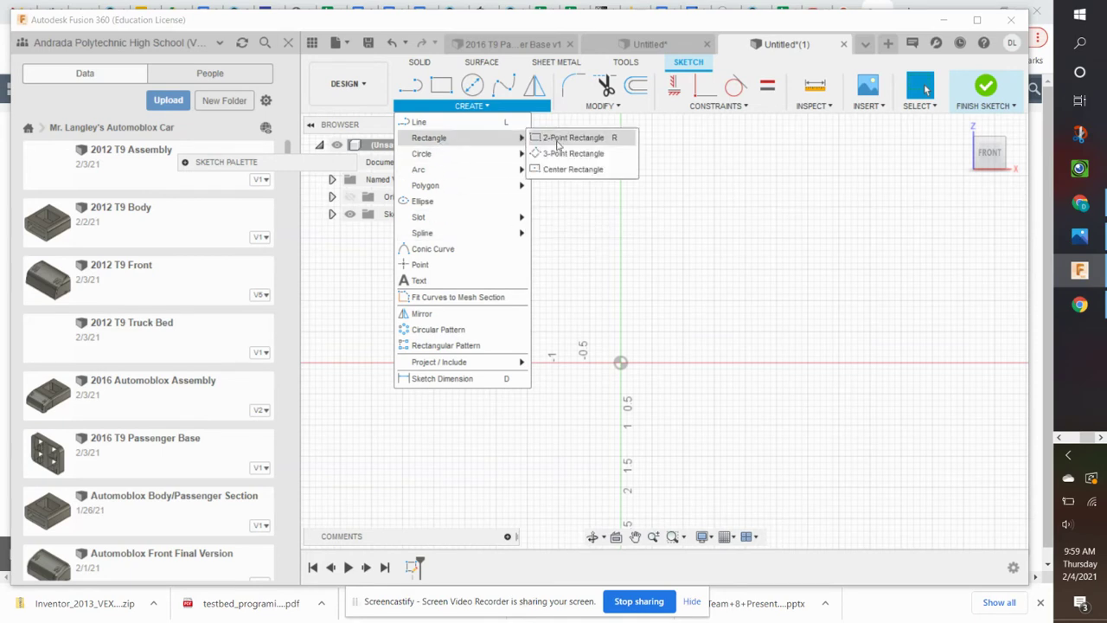
pyautogui.click(572, 169)
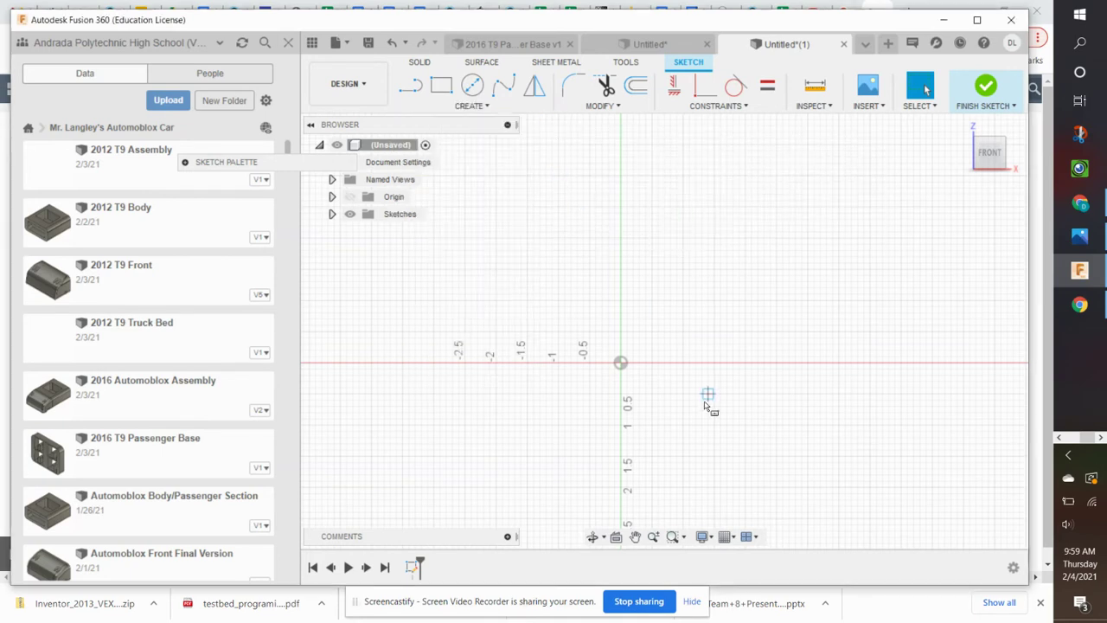
pyautogui.click(620, 361)
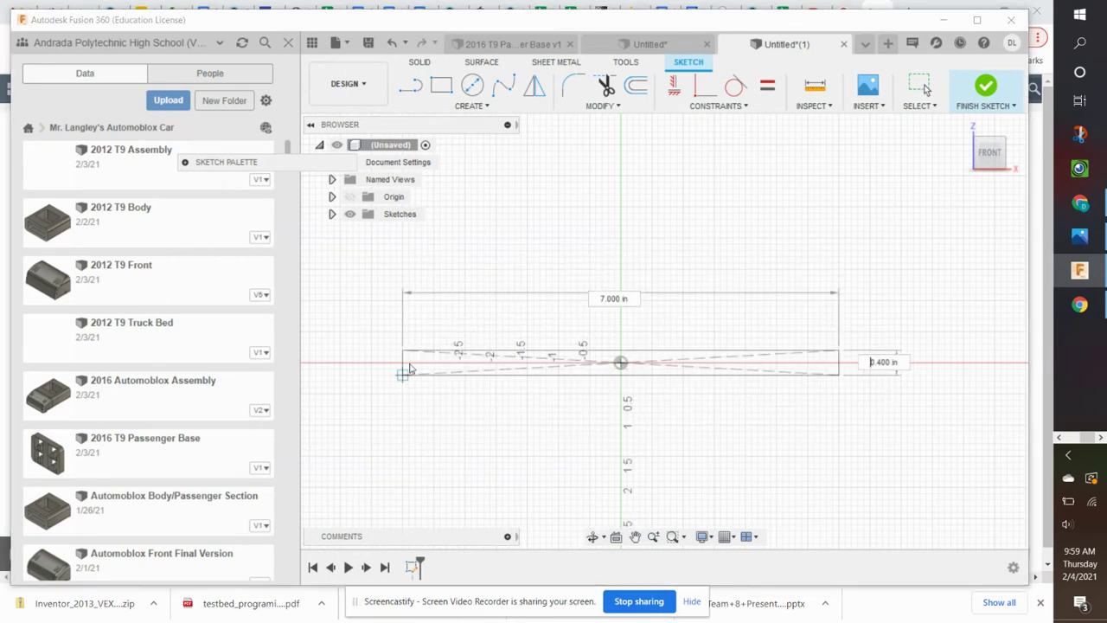
pyautogui.write('1')
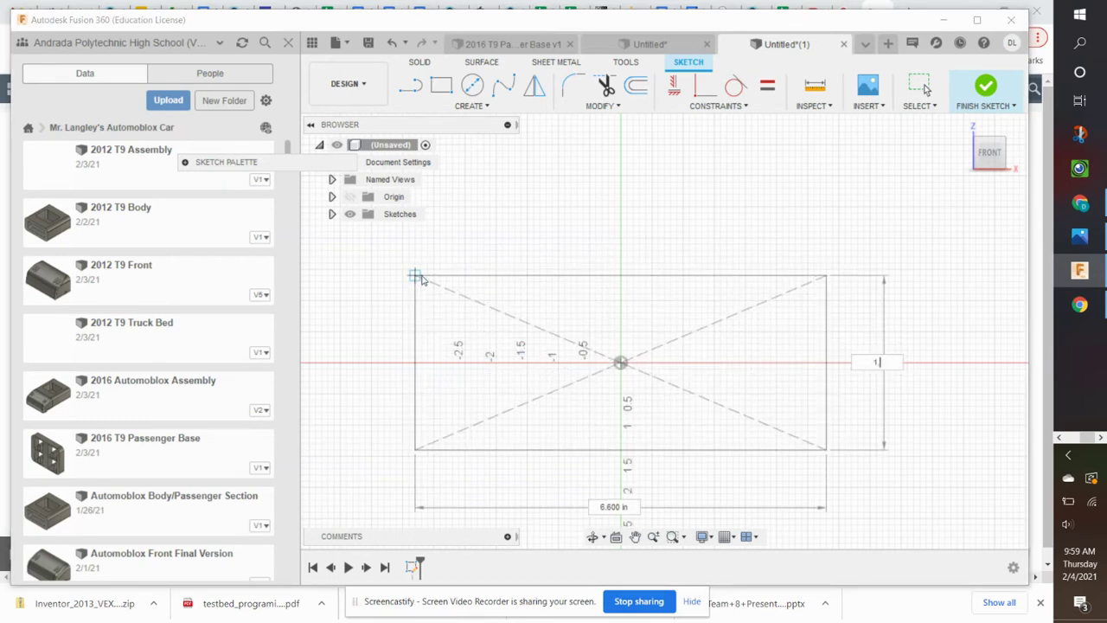
pyautogui.write('.59')
pyautogui.press('Tab')
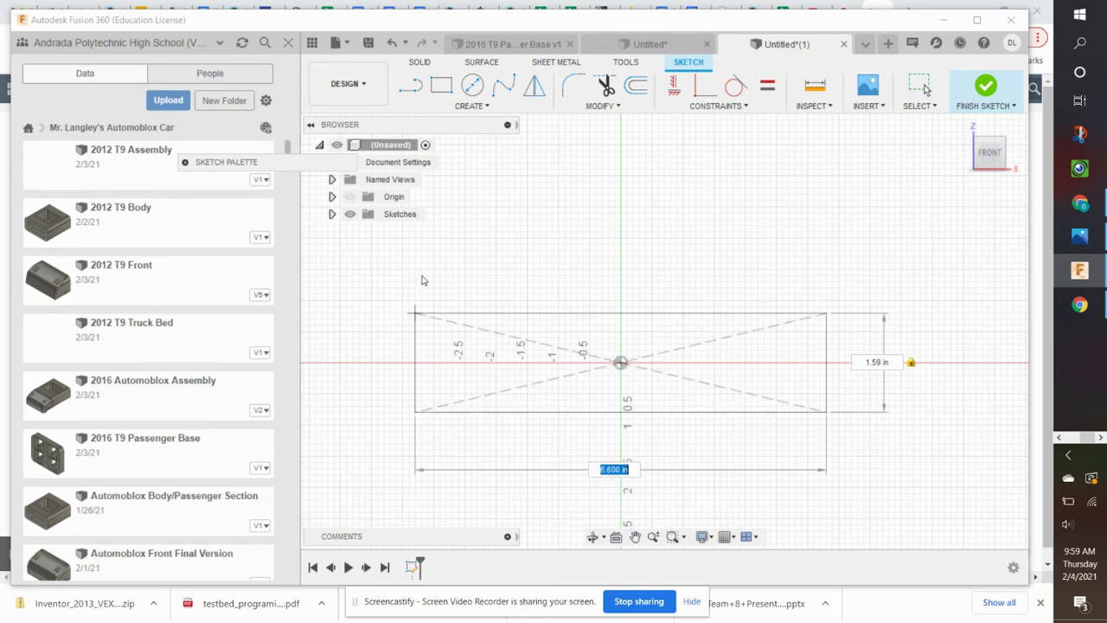
pyautogui.write('1.98')
pyautogui.press('Return')
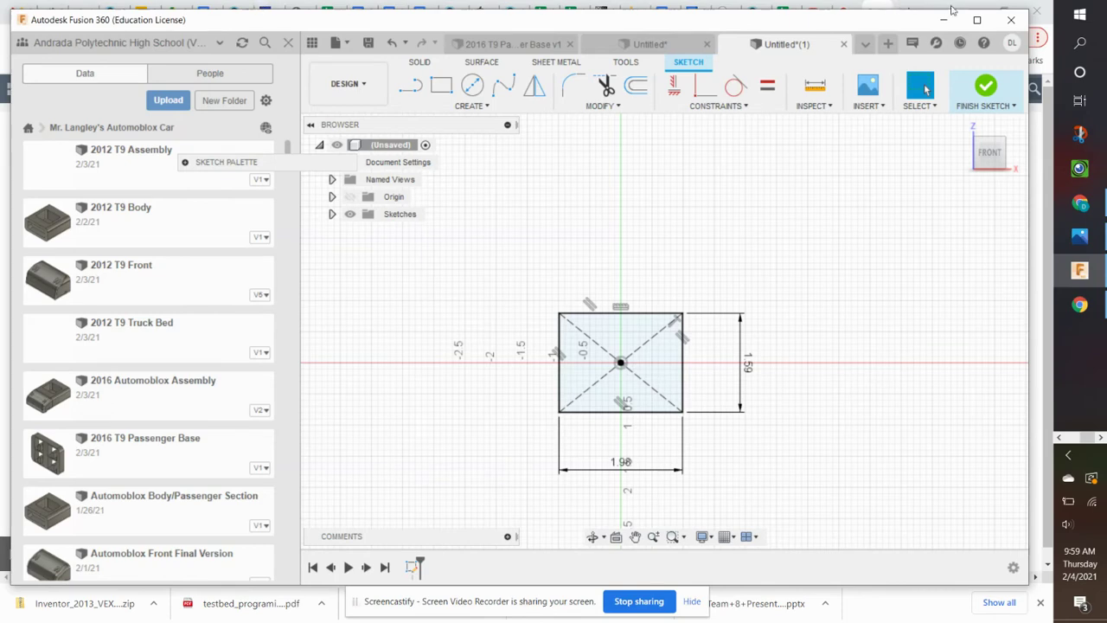
pyautogui.click(1005, 79)
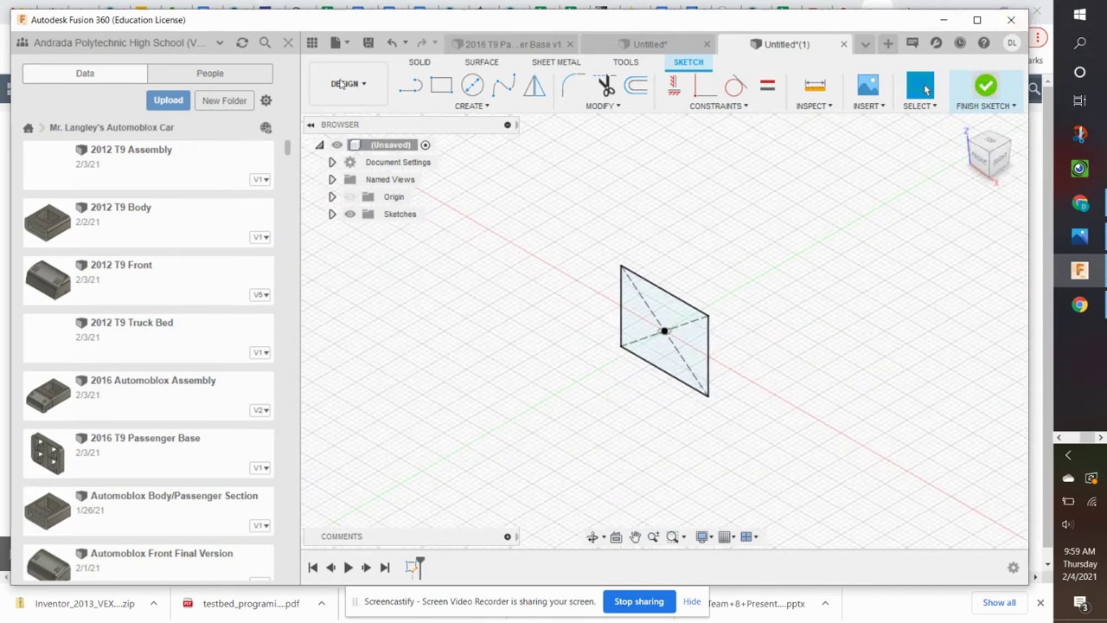
# Step: Extrude the rectangle profile 0.31 in as a new body
pyautogui.click(443, 86)
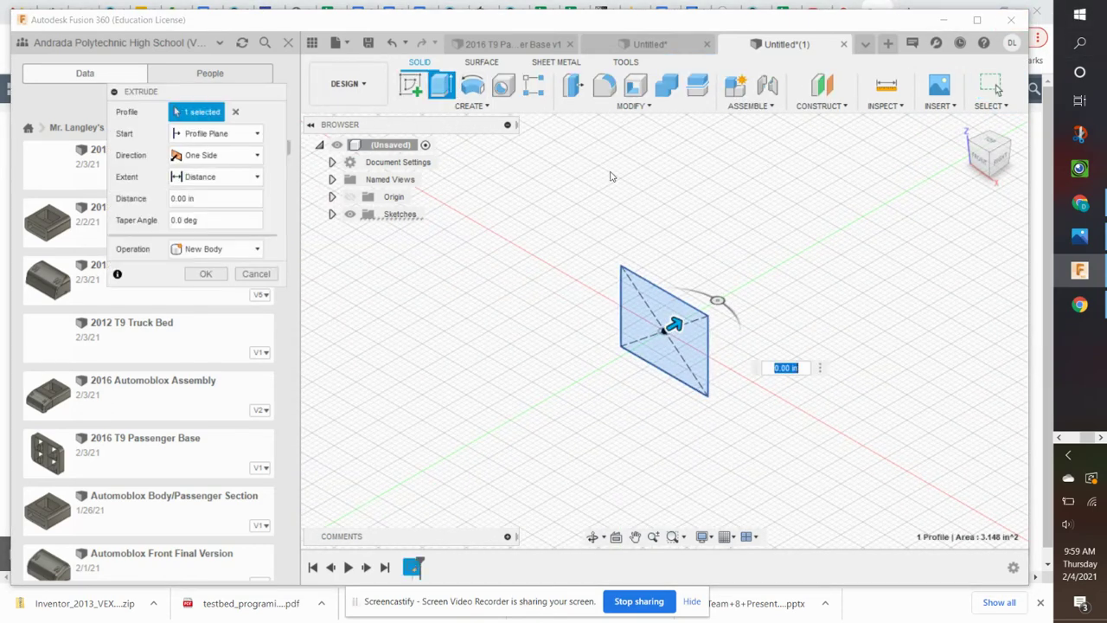
pyautogui.write('.31')
pyautogui.press('Return')
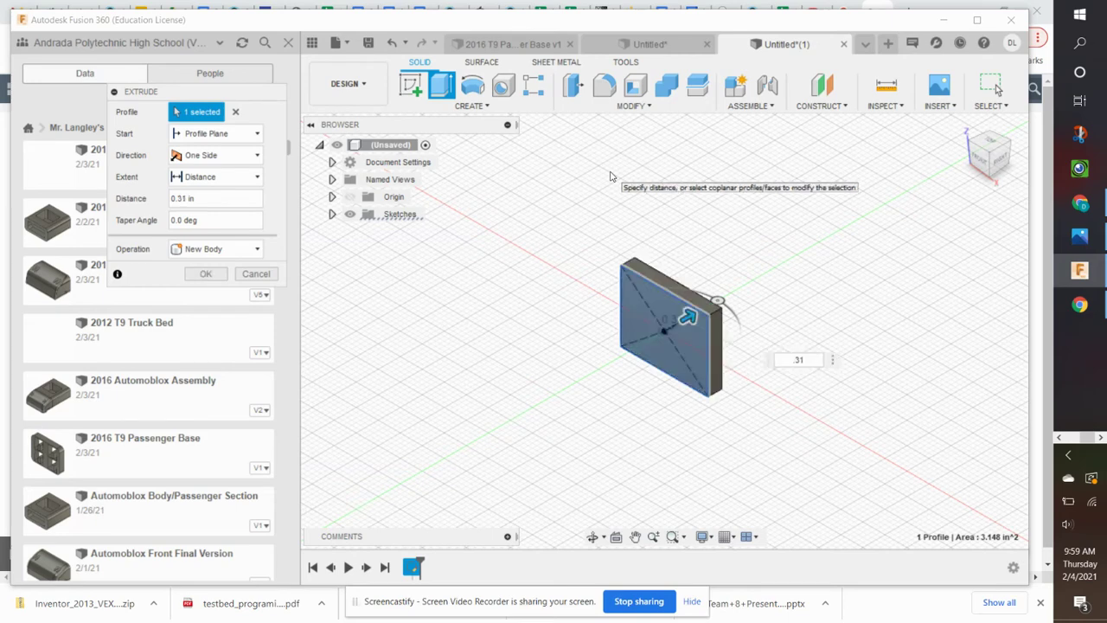
pyautogui.press('Return')
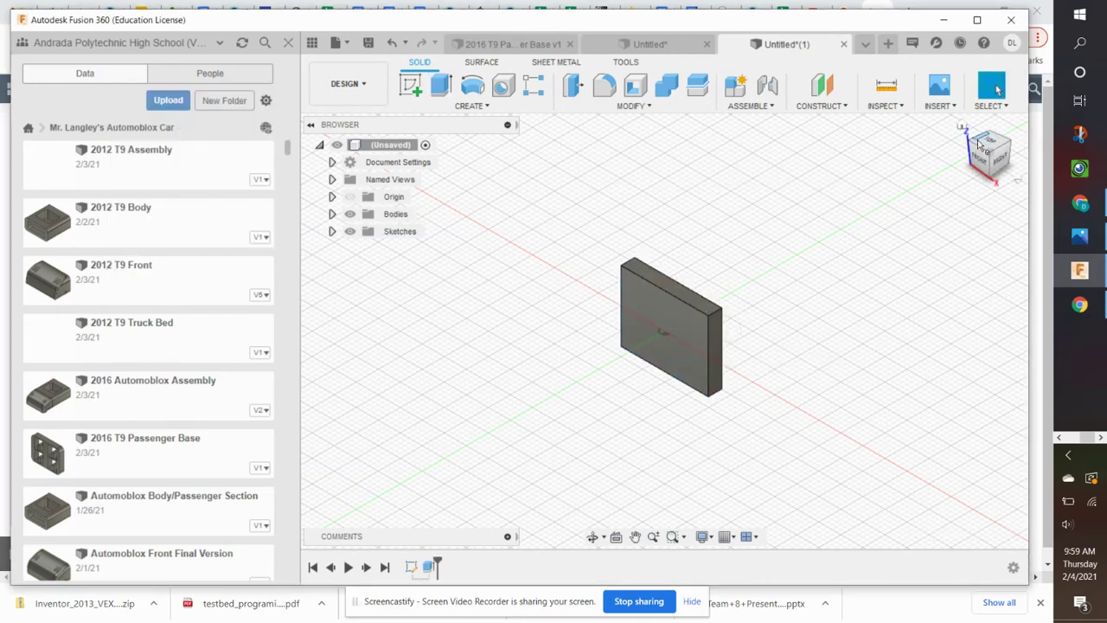
# Step: List the design's sketches in the browser and start a new sketch on the block's large front face
pyautogui.scroll(4, 687, 327)
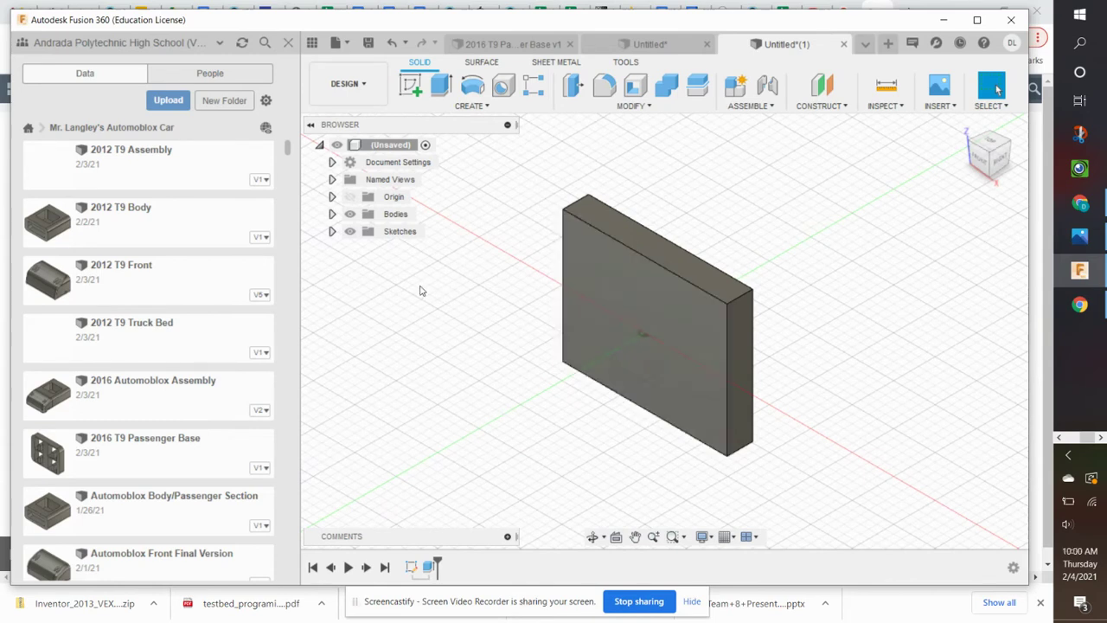
pyautogui.click(332, 231)
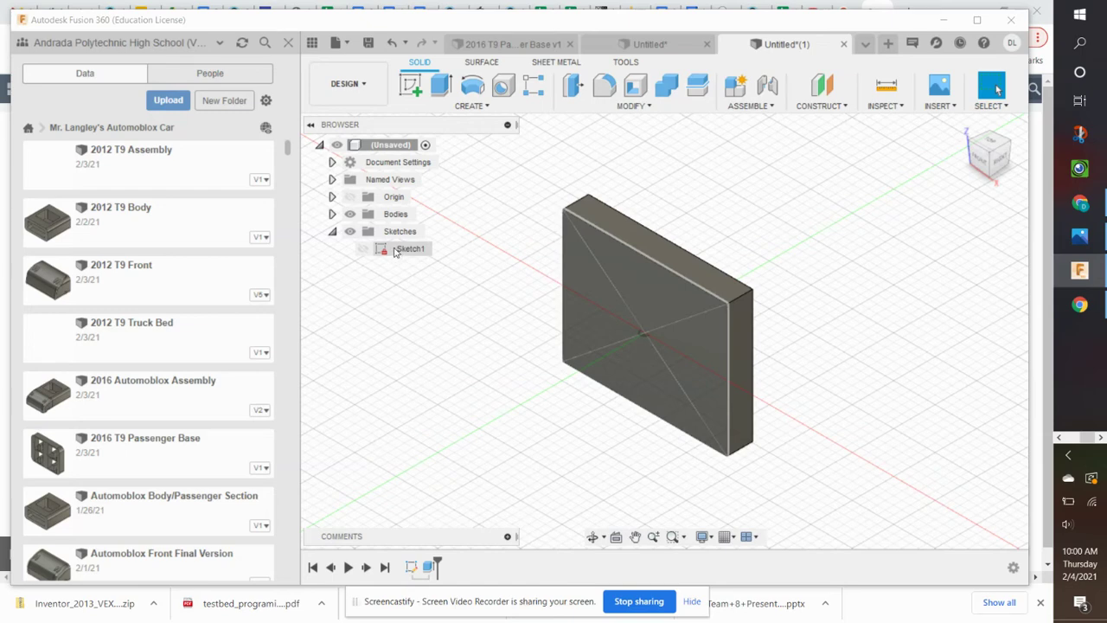
pyautogui.click(410, 83)
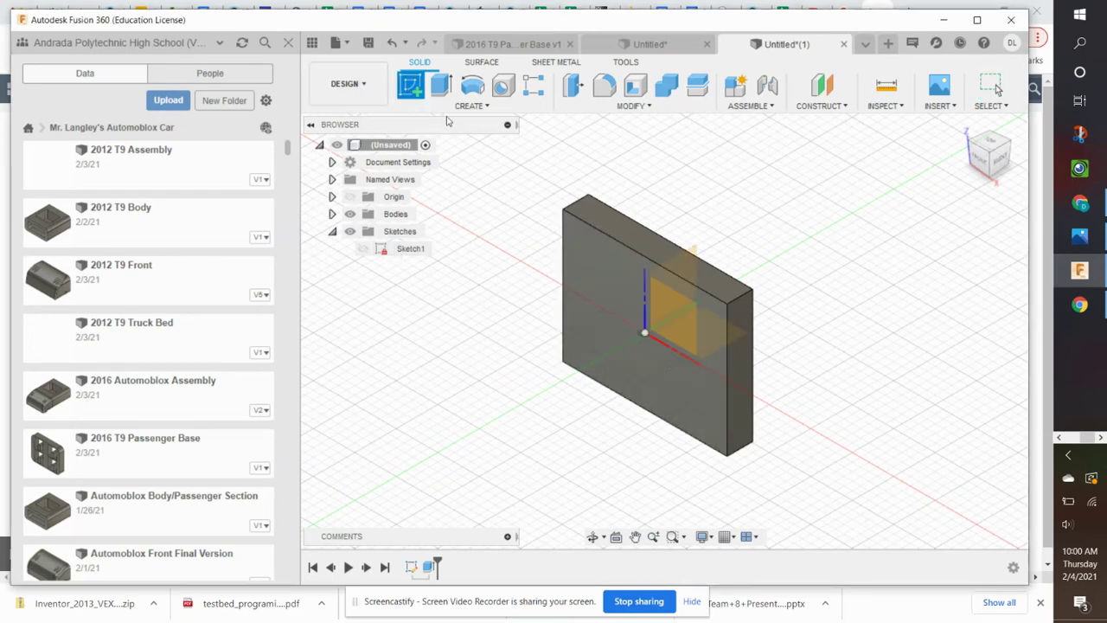
pyautogui.click(643, 311)
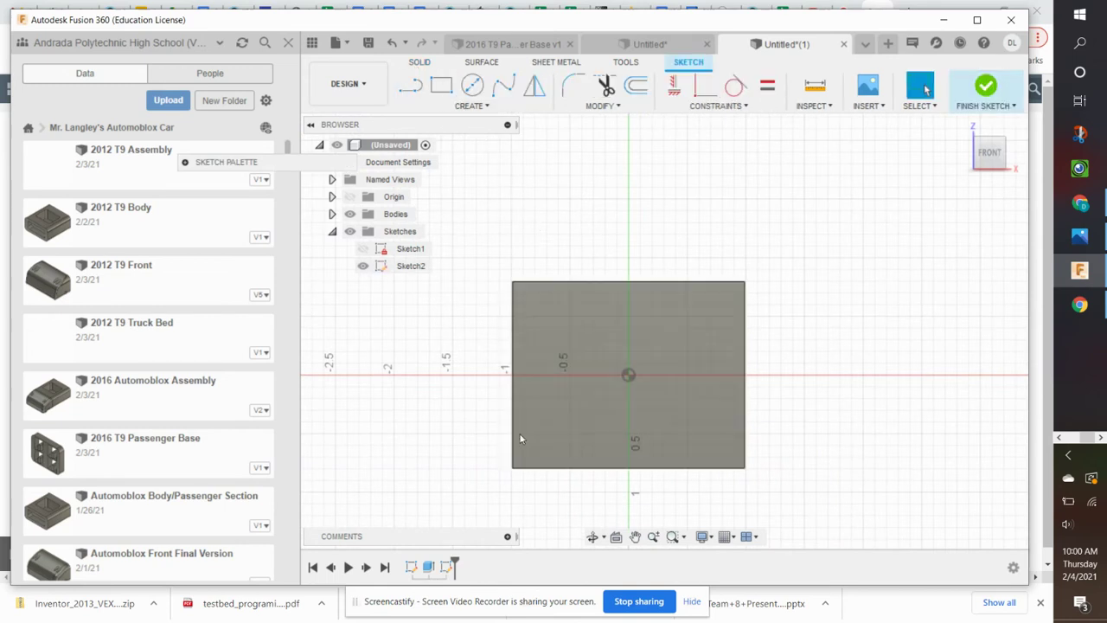
# Step: Project the four outer edges of the block's front face into the sketch
pyautogui.click(474, 106)
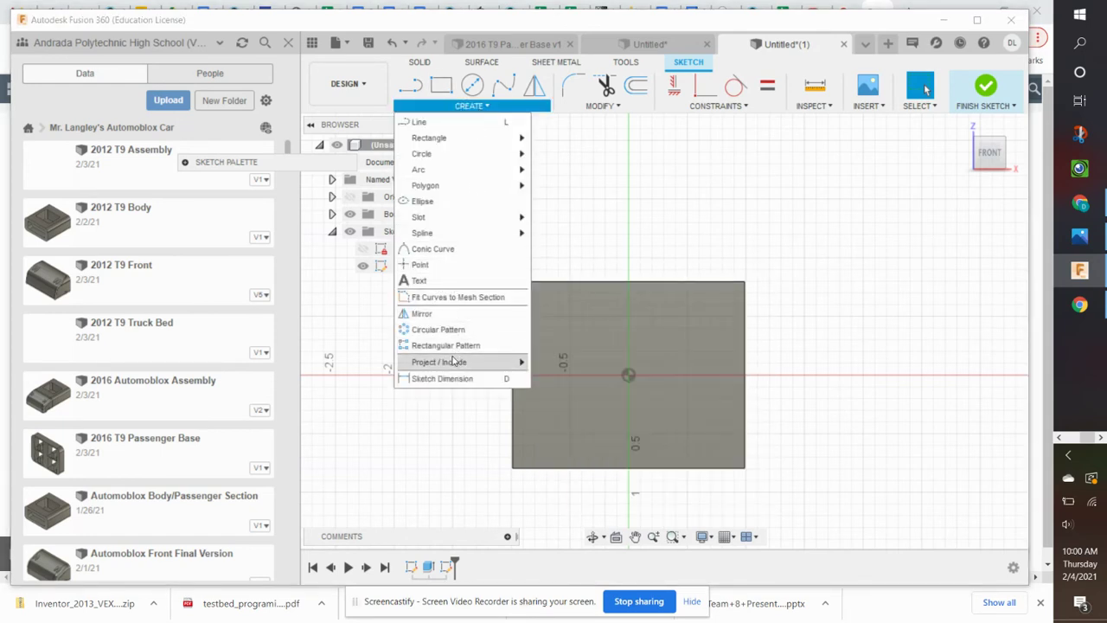
pyautogui.moveTo(453, 362)
pyautogui.click(547, 363)
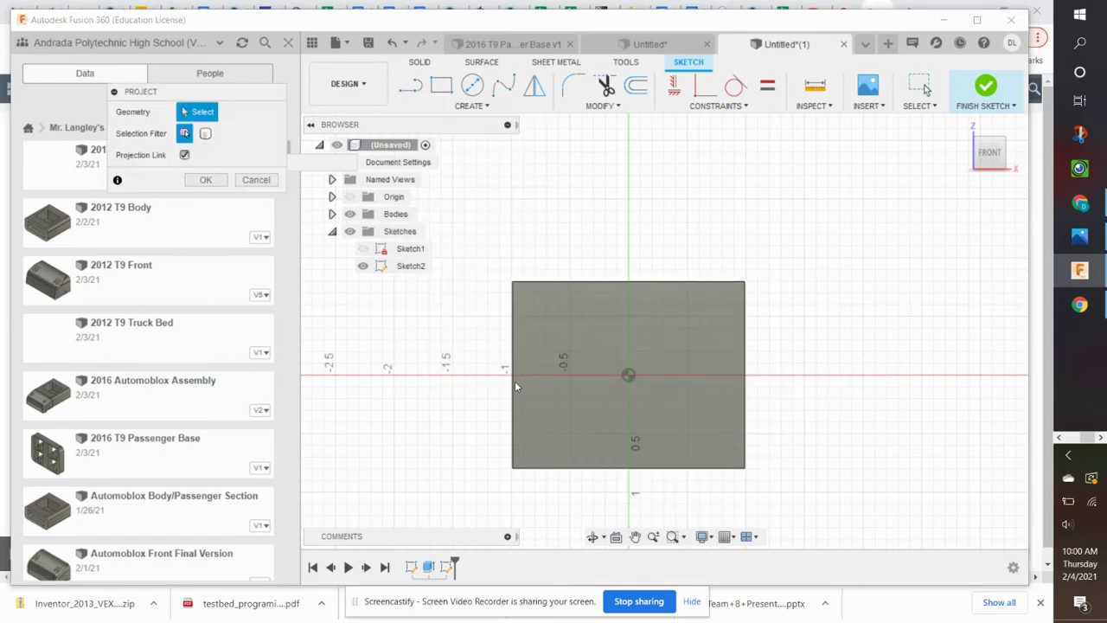
pyautogui.click(514, 417)
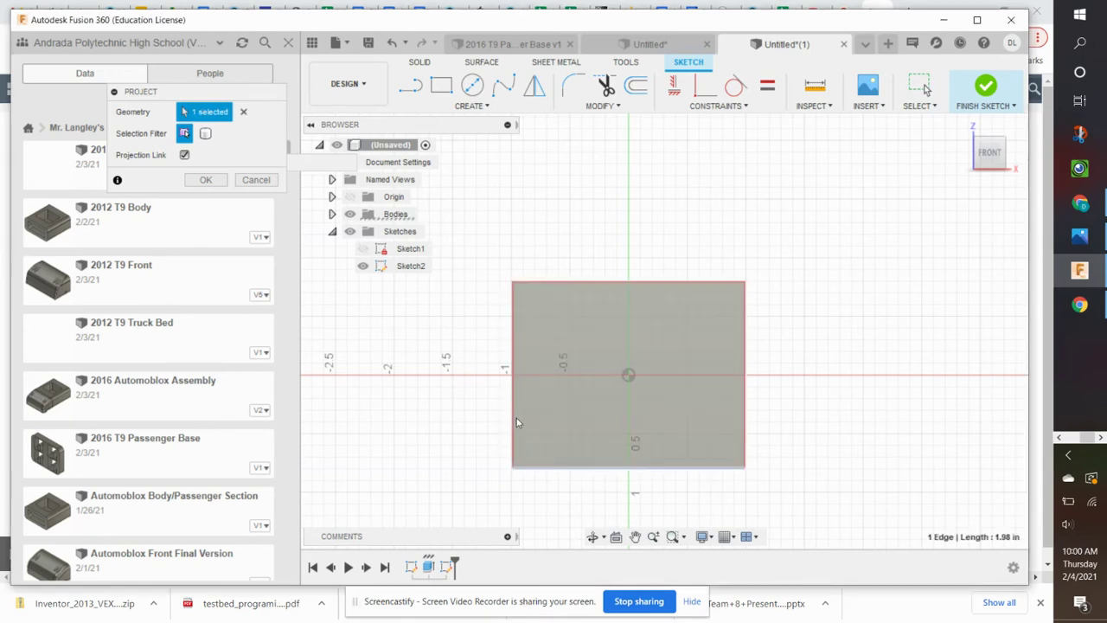
pyautogui.click(591, 283)
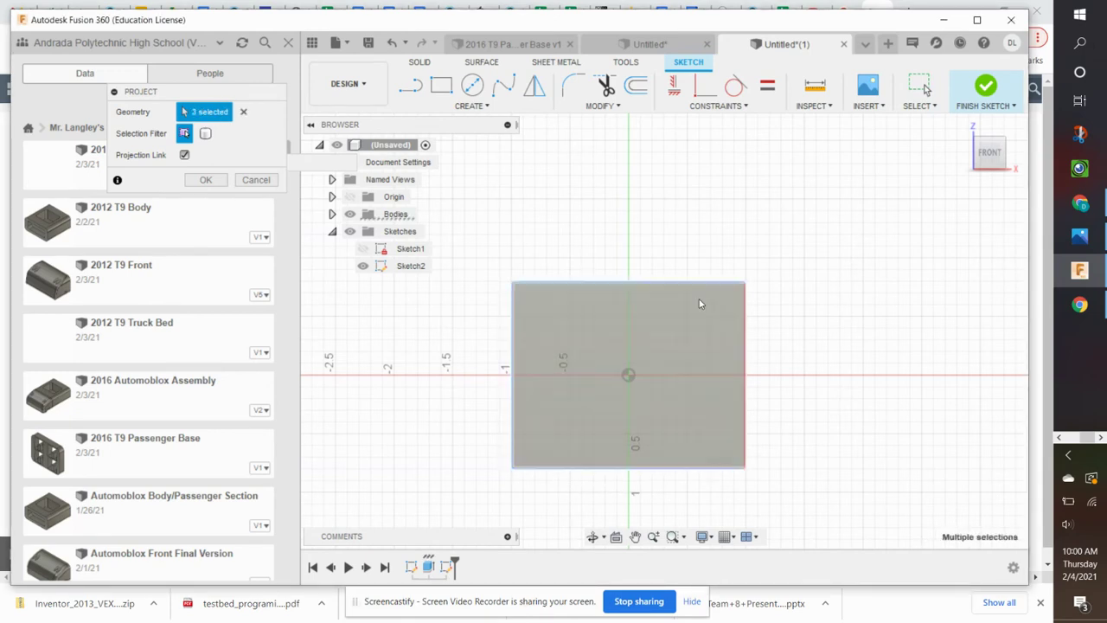
pyautogui.click(743, 324)
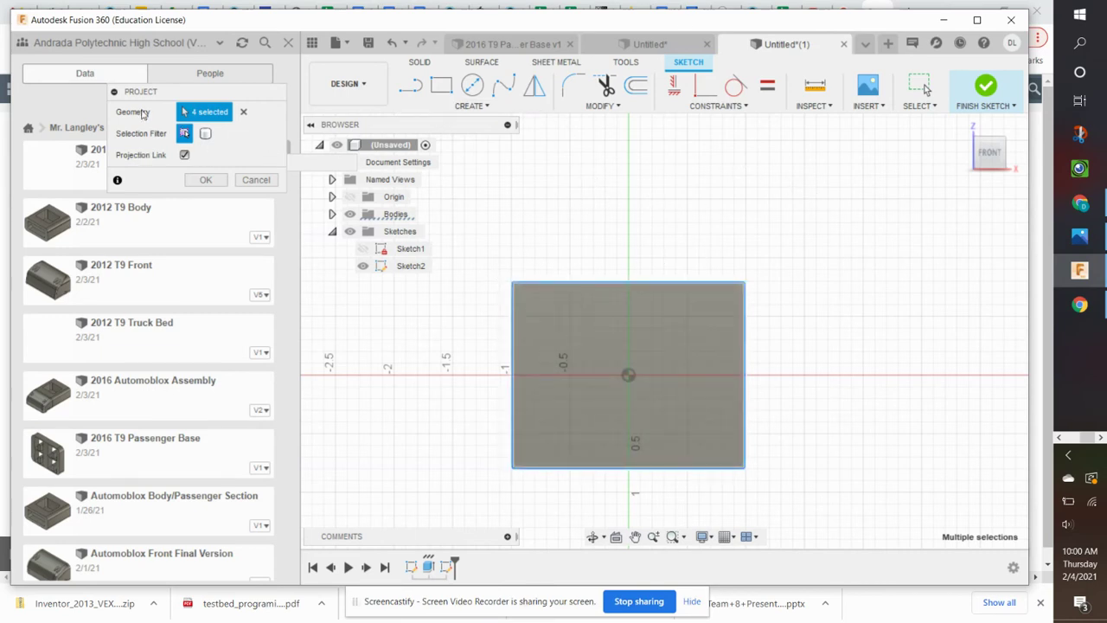
pyautogui.click(206, 180)
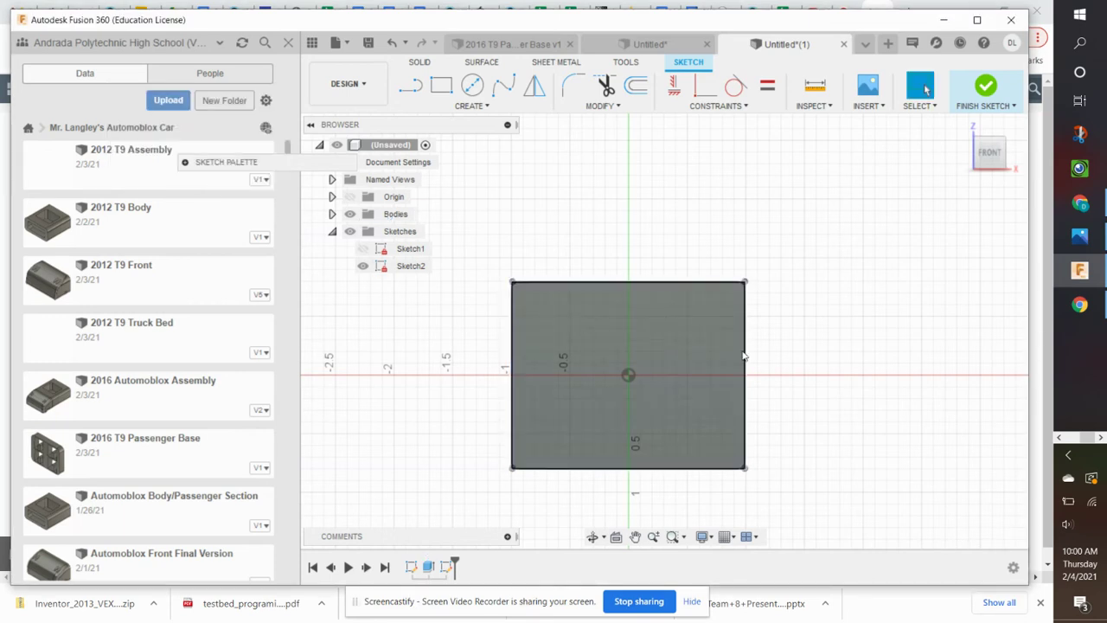
# Step: Draw a 0.54 in horizontal line in the lower-left quarter of the face, just below the horizontal axis
pyautogui.scroll(2, 596, 364)
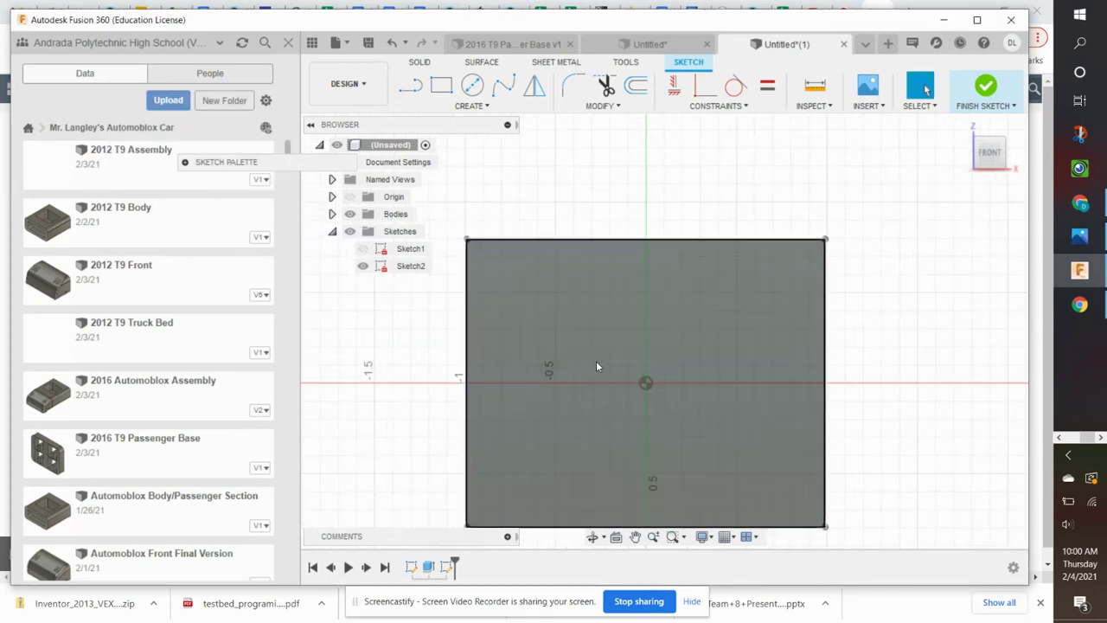
pyautogui.scroll(-2, 596, 367)
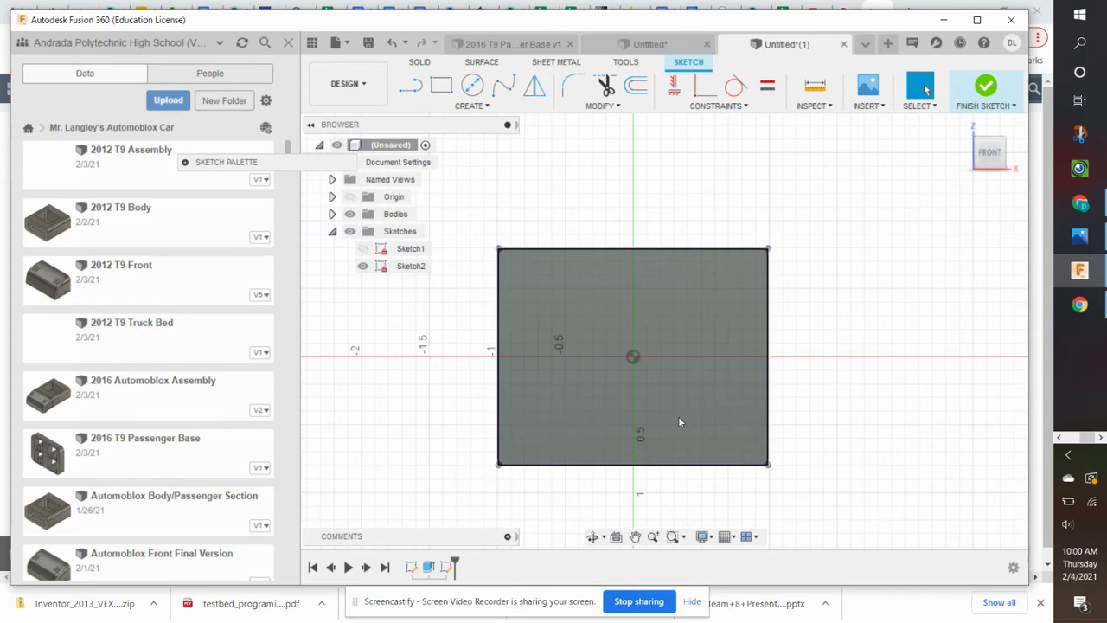
pyautogui.click(648, 291)
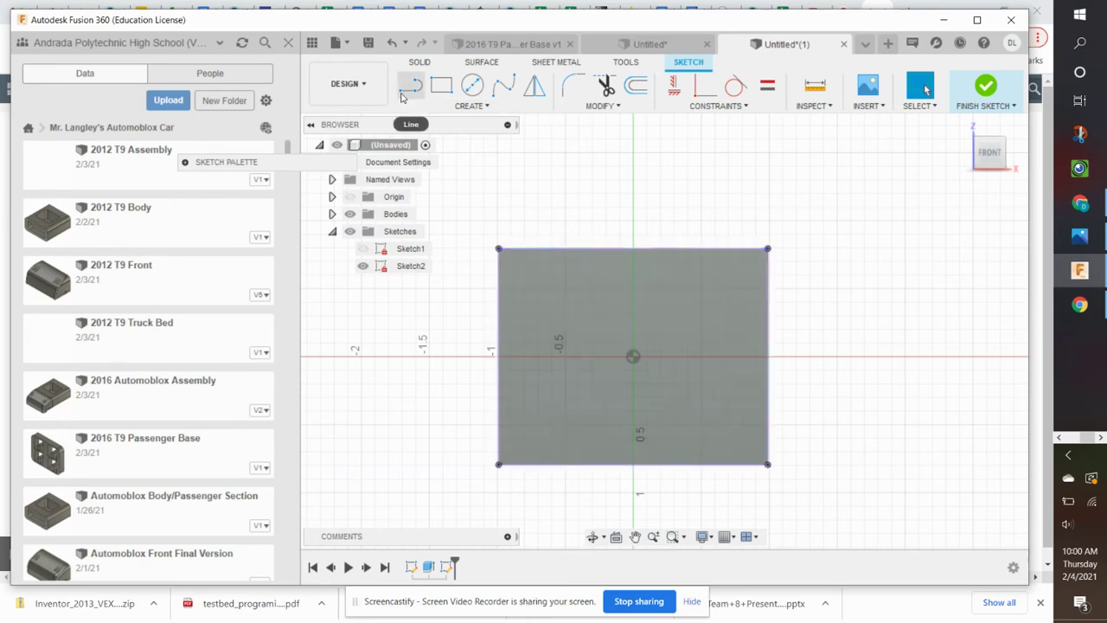
pyautogui.click(413, 88)
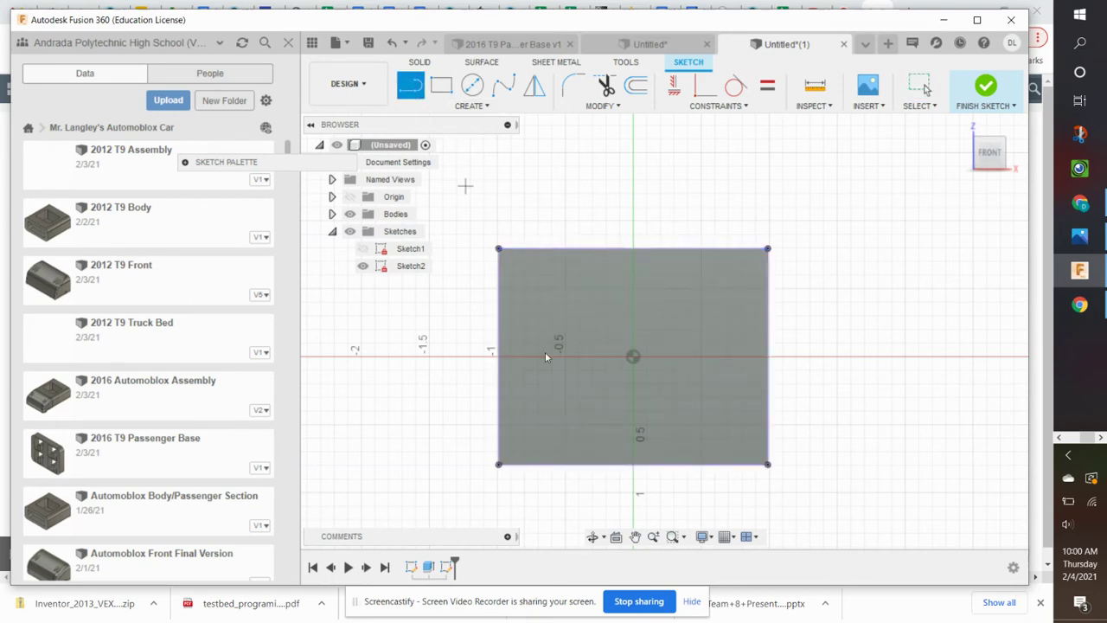
pyautogui.click(525, 370)
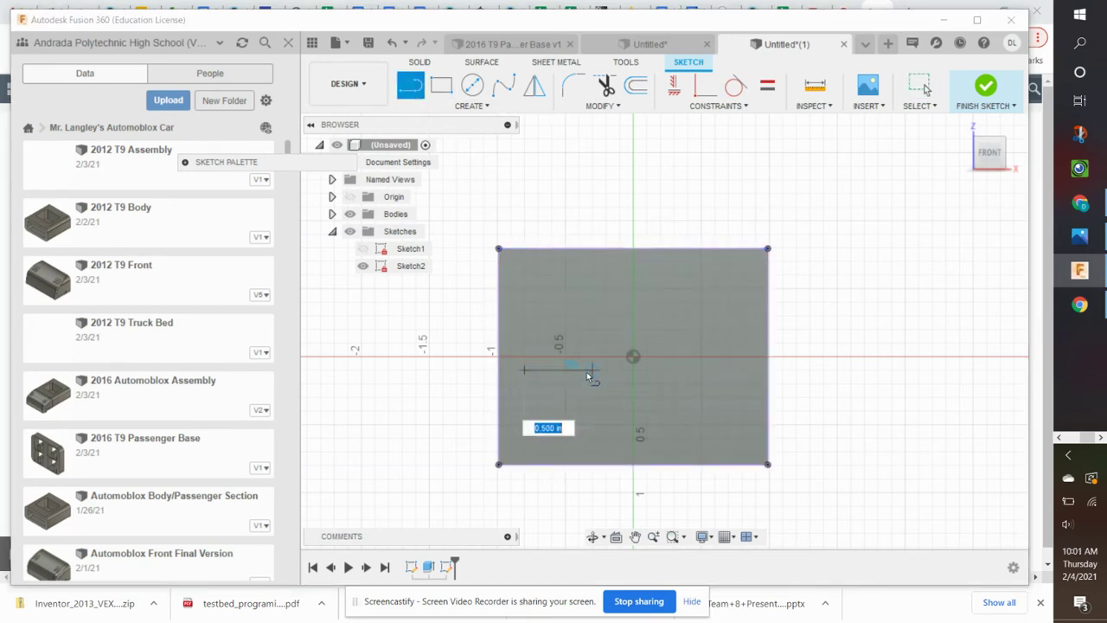
pyautogui.write('.54')
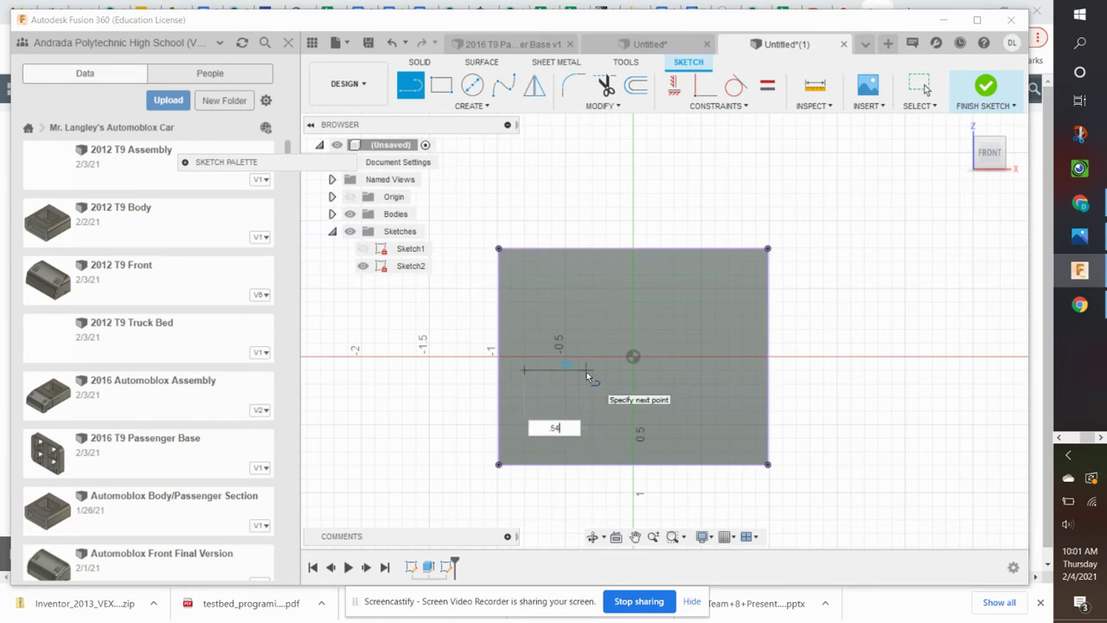
pyautogui.press('Tab')
pyautogui.press('Return')
pyautogui.press('Escape')
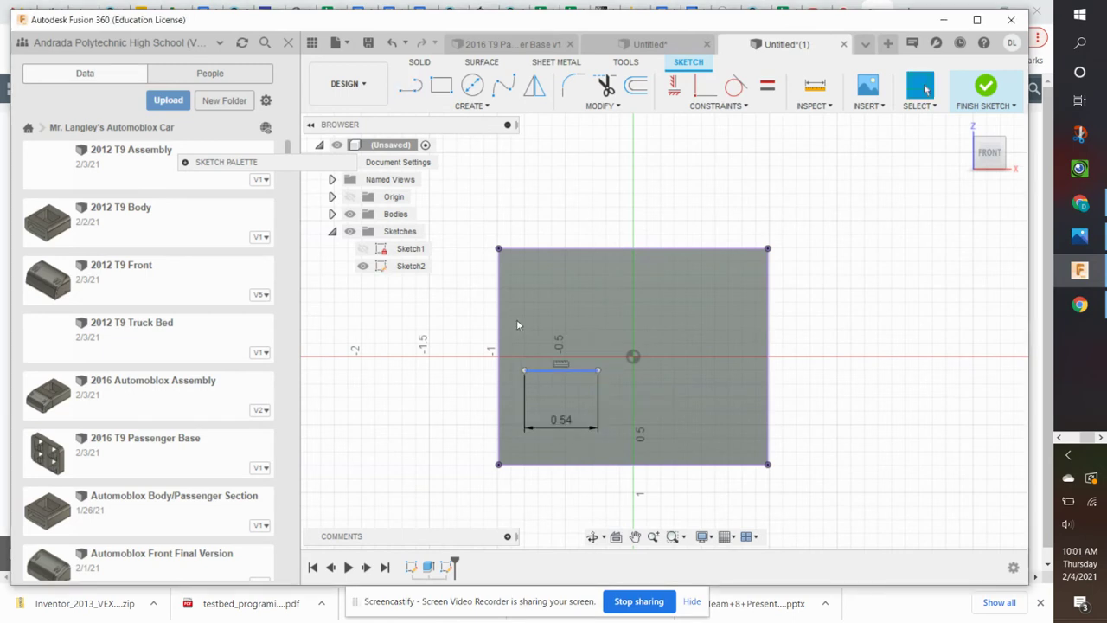
# Step: Draw a 0.66 in horizontal line below the 0.54 in line, close to the face's bottom edge
pyautogui.click(412, 85)
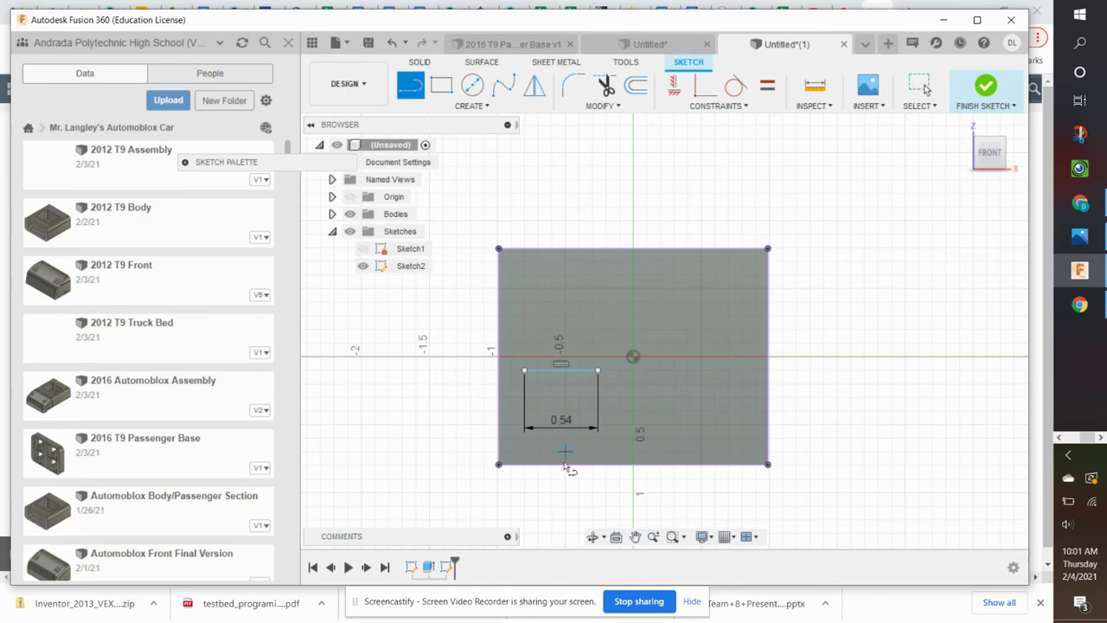
pyautogui.click(524, 450)
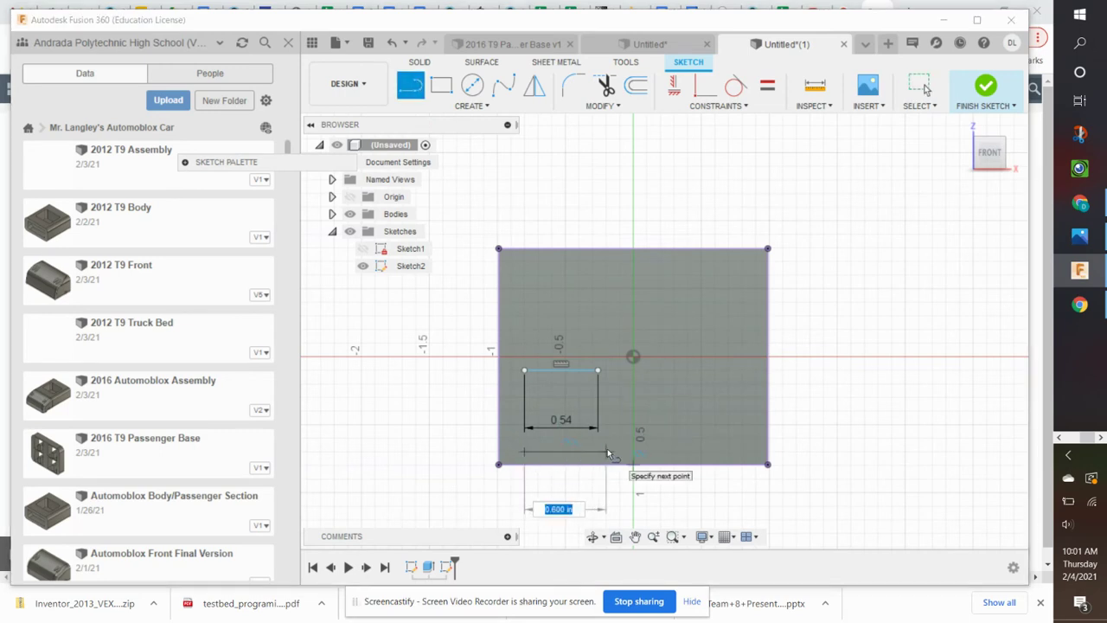
pyautogui.write('.68')
pyautogui.press('Return')
pyautogui.press('Escape')
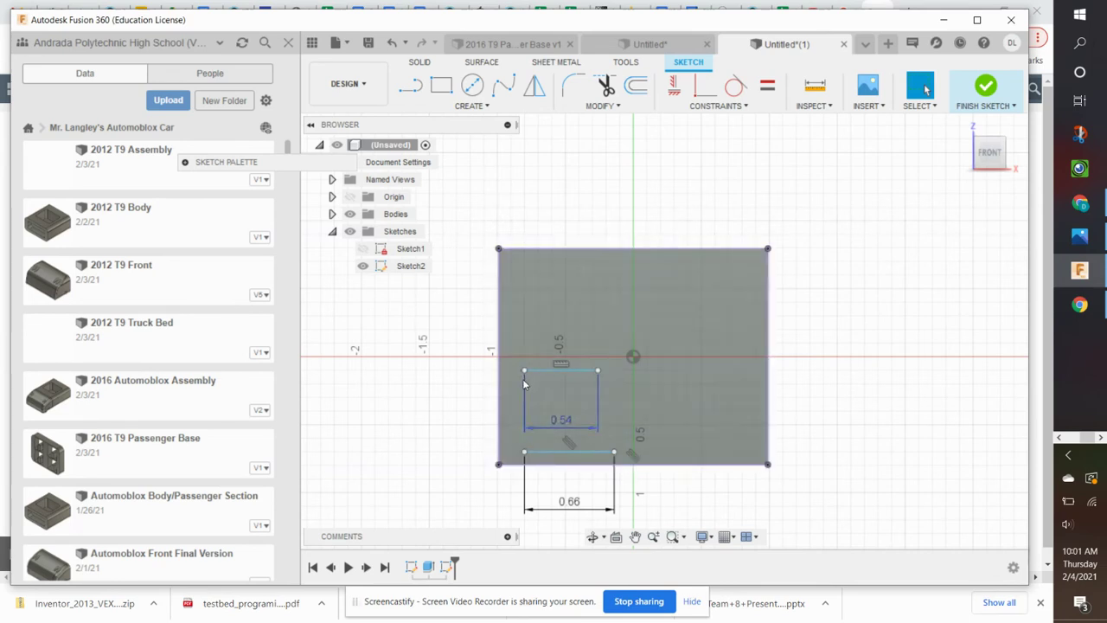
# Step: Dimension the 0.54 in line's left endpoint 0.25 in from the face's left edge
pyautogui.click(471, 105)
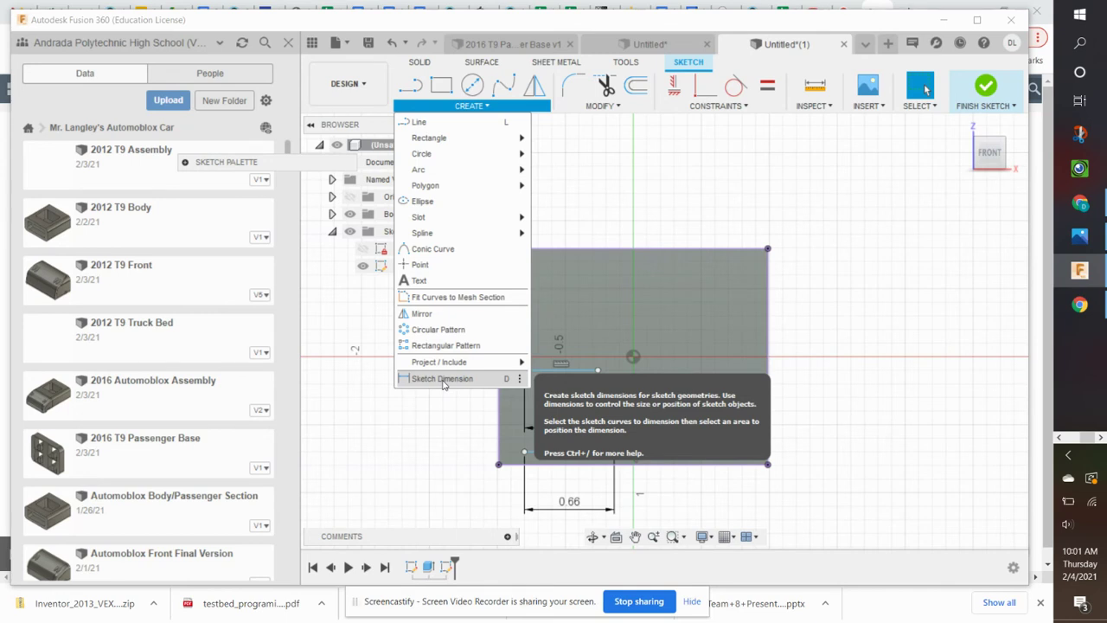
pyautogui.click(489, 106)
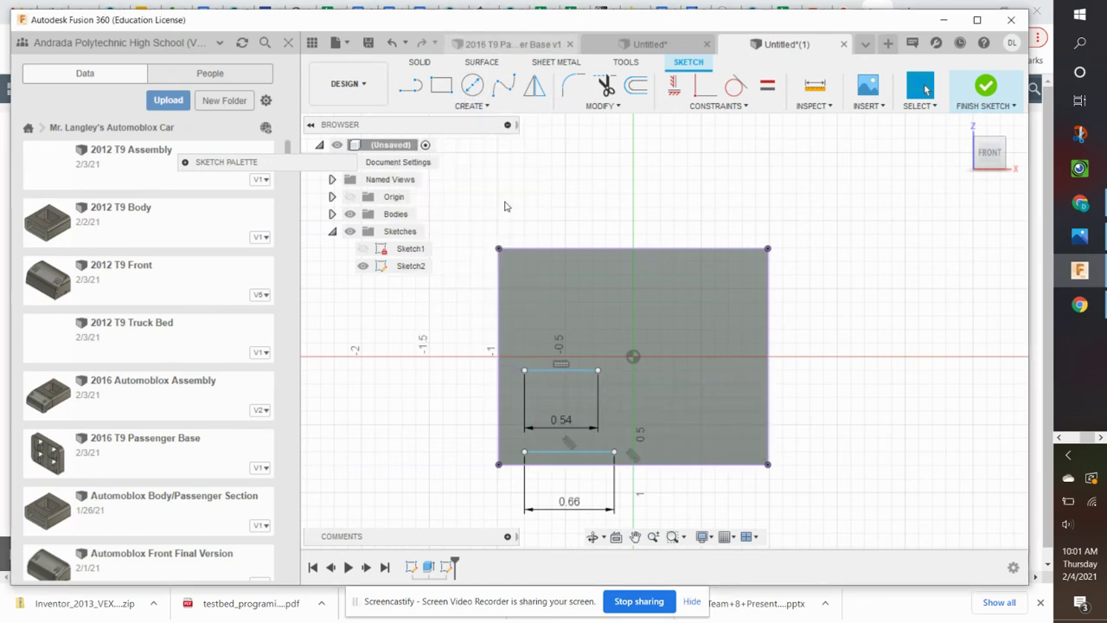
pyautogui.press('d')
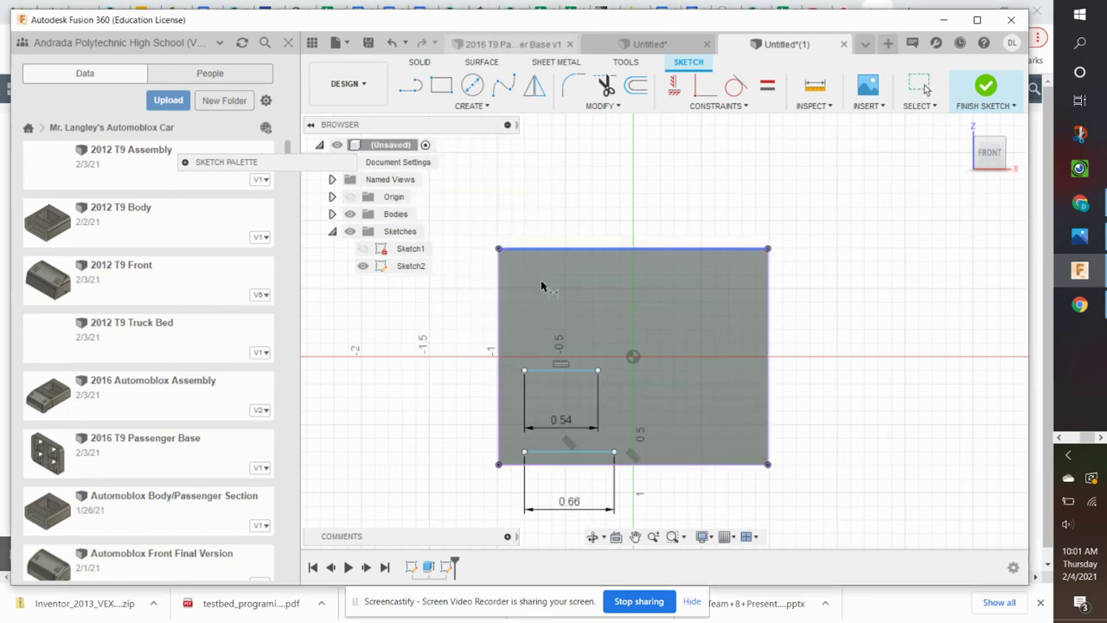
pyautogui.click(523, 371)
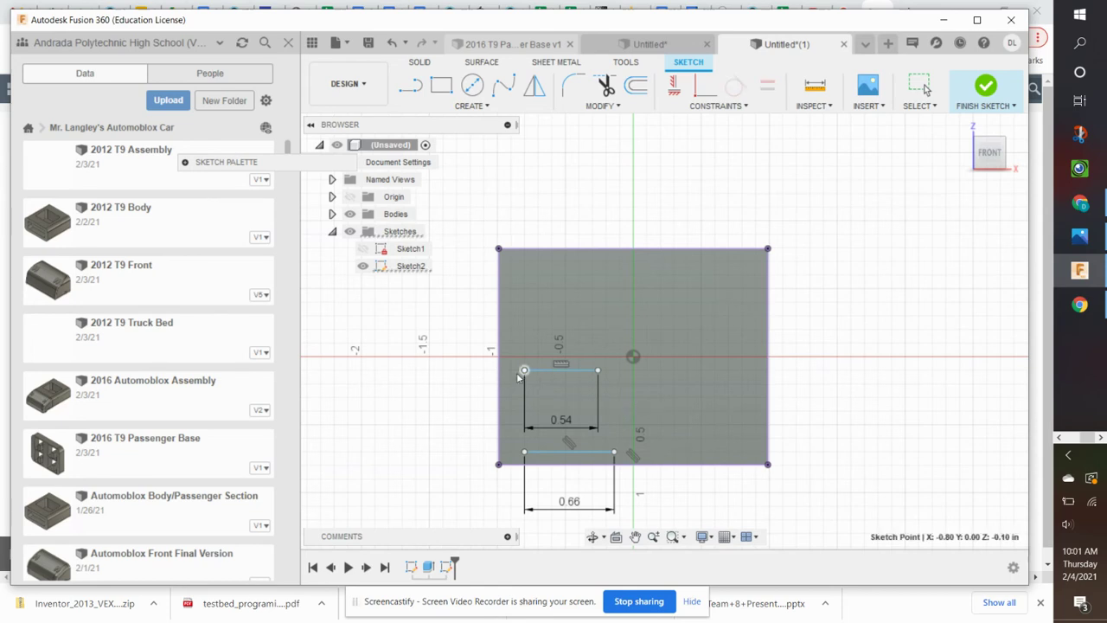
pyautogui.click(499, 380)
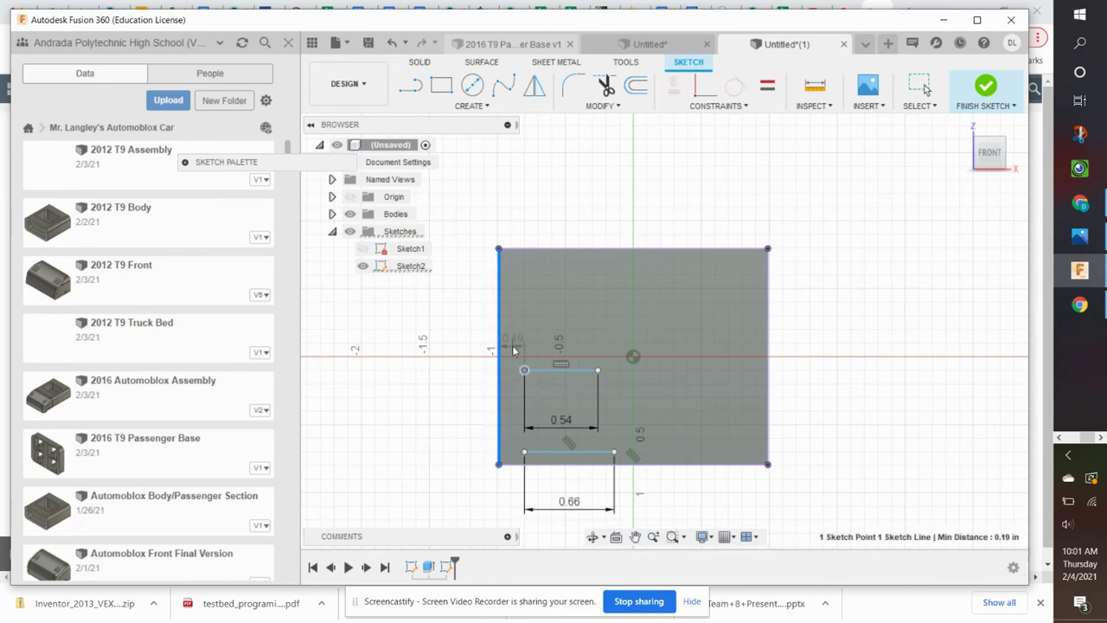
pyautogui.click(513, 349)
pyautogui.write('.25')
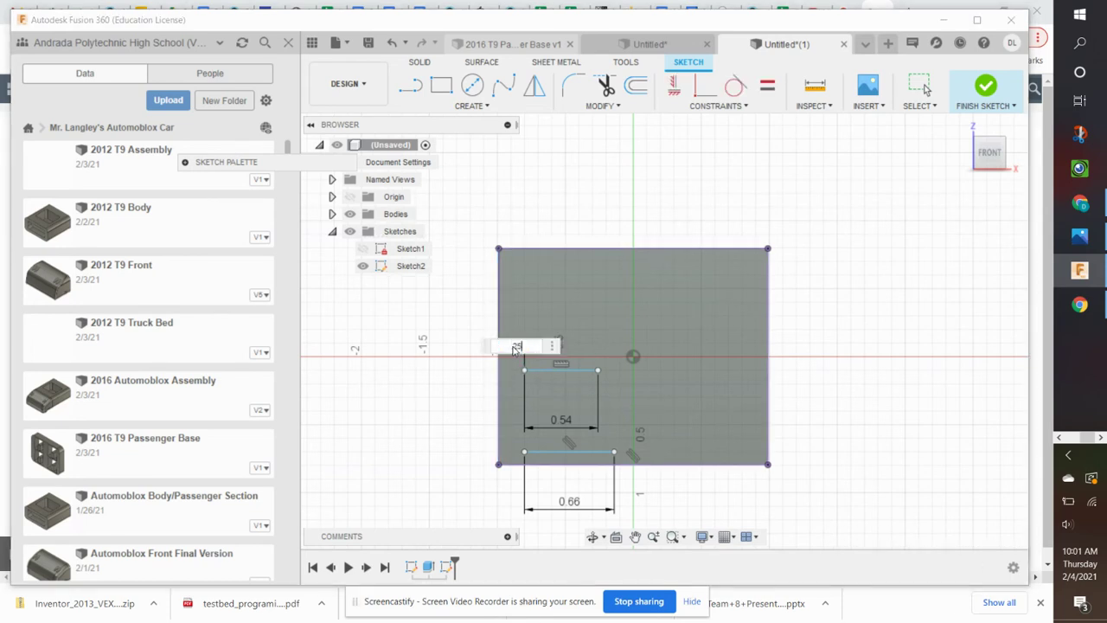
pyautogui.press('Return')
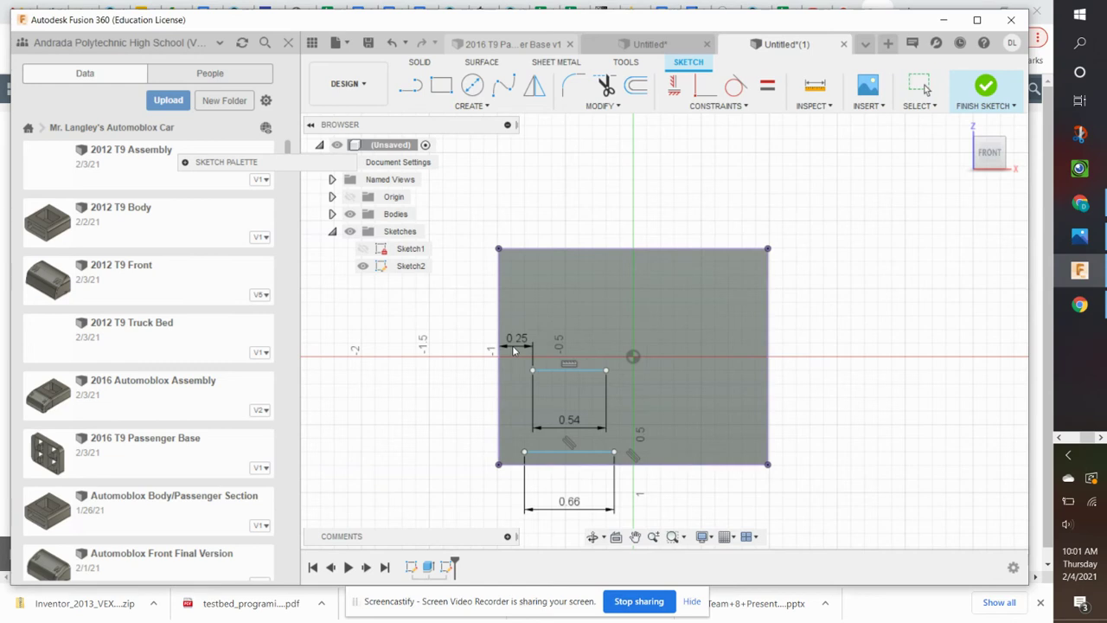
# Step: Set the vertical distance between the 0.54 in line and the 0.66 in line to 0.71 in
pyautogui.click(553, 373)
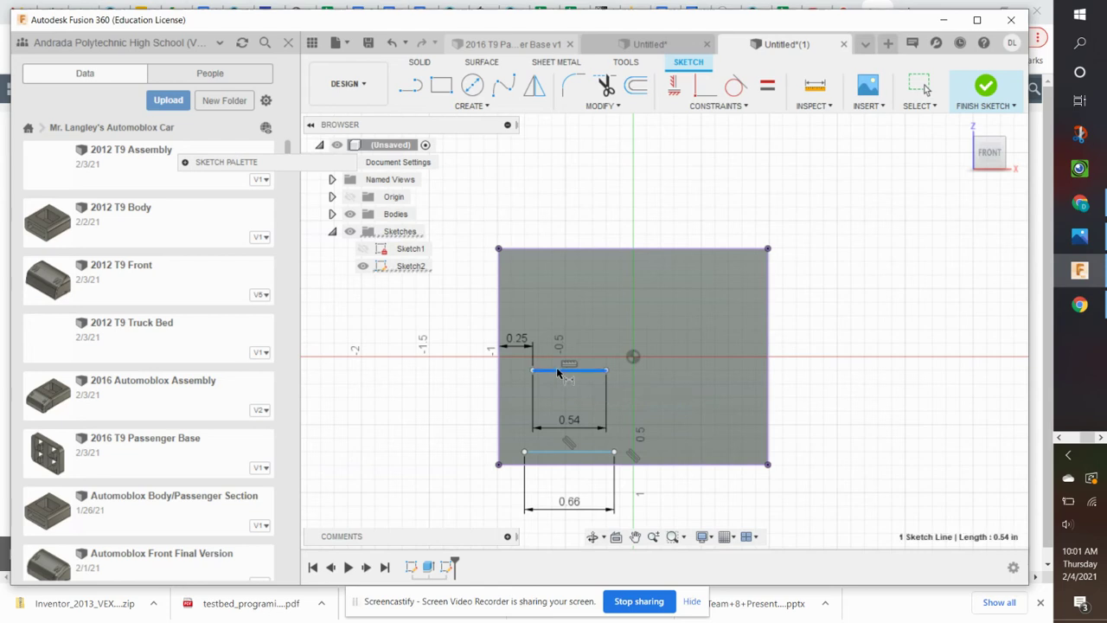
pyautogui.click(562, 452)
pyautogui.click(627, 403)
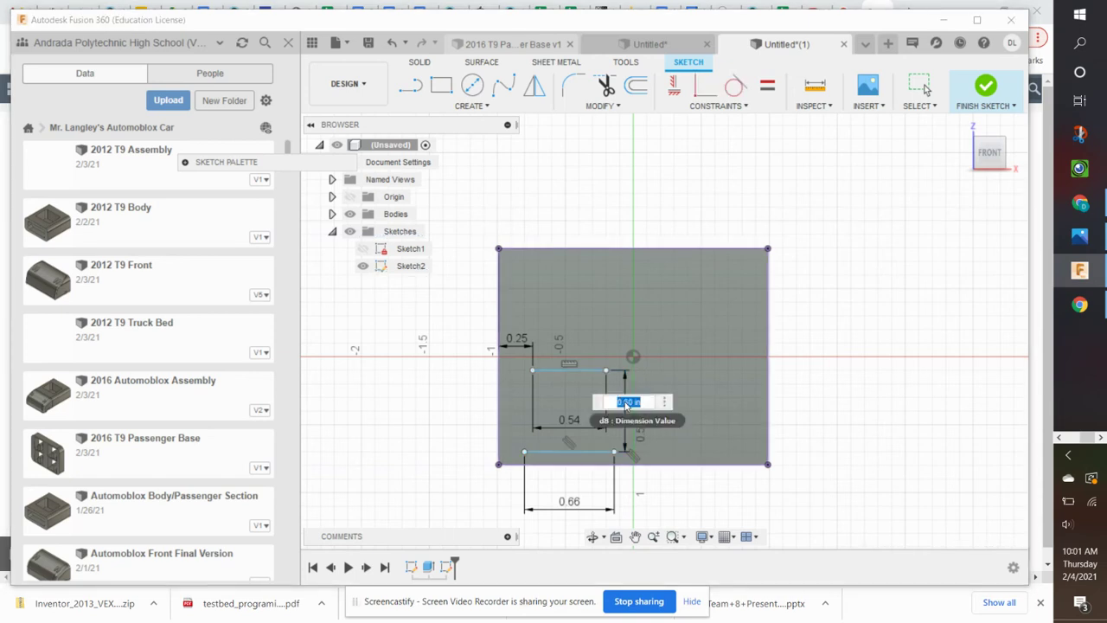
pyautogui.press('BackSpace')
pyautogui.press('Return')
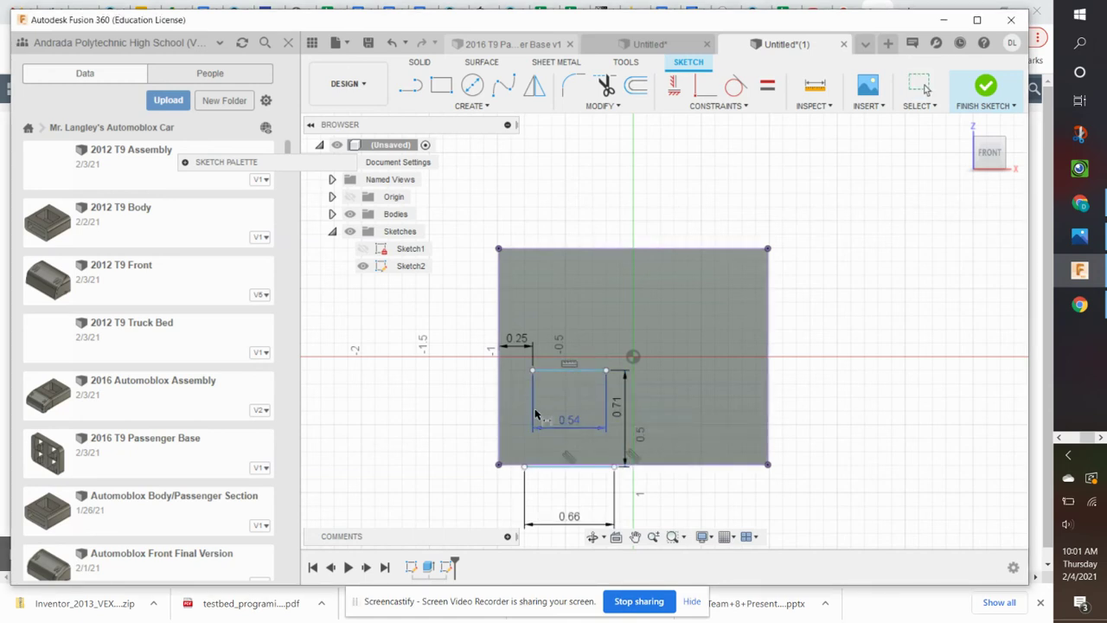
pyautogui.press('Escape')
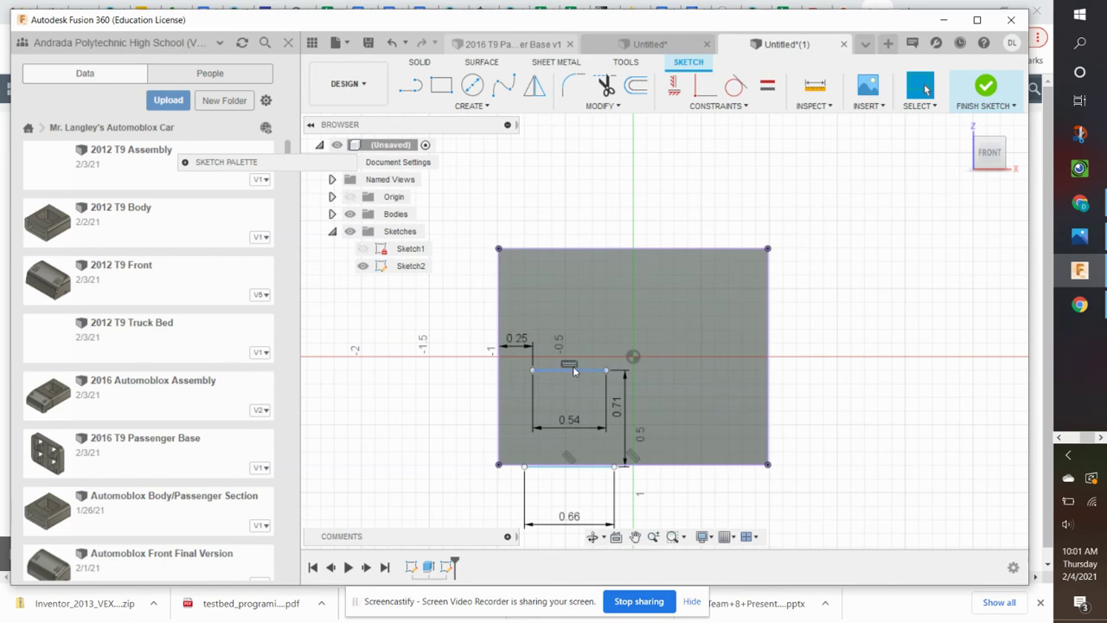
# Step: Move the two lines up so both lie on the face, and dimension the lower line 0.06 in above the face's bottom edge
pyautogui.click(573, 366)
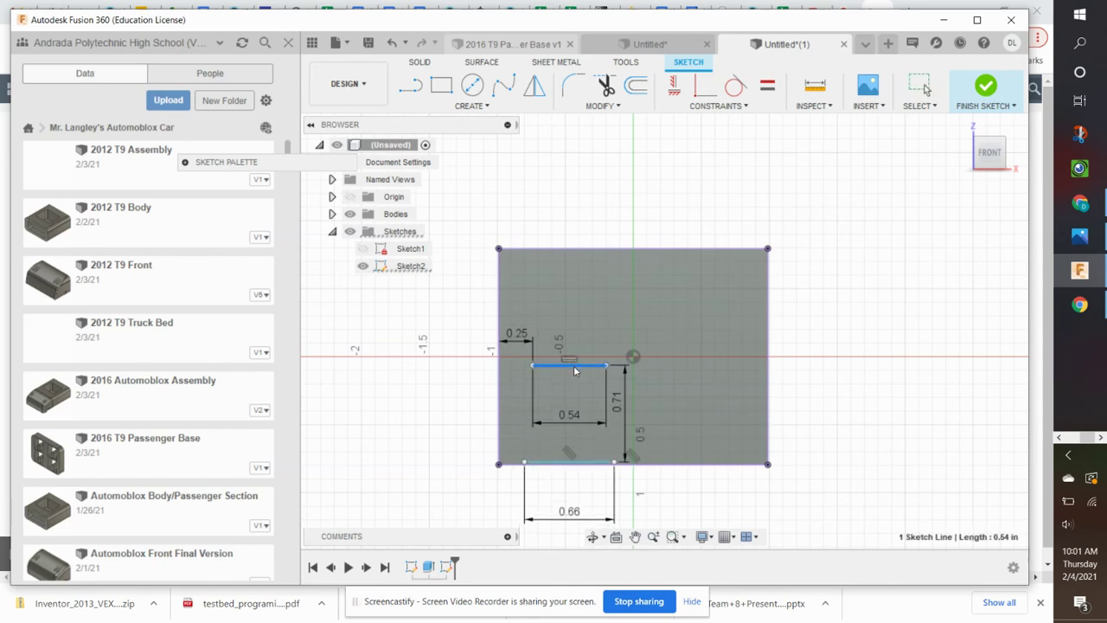
pyautogui.moveTo(574, 367); pyautogui.dragTo(574, 363)
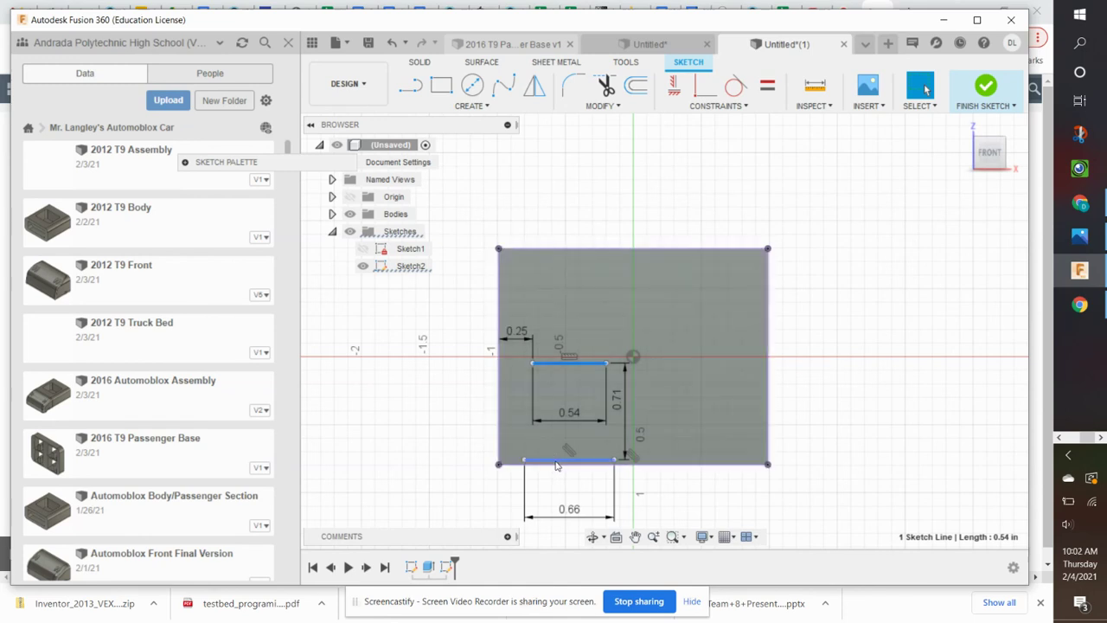
pyautogui.press('d')
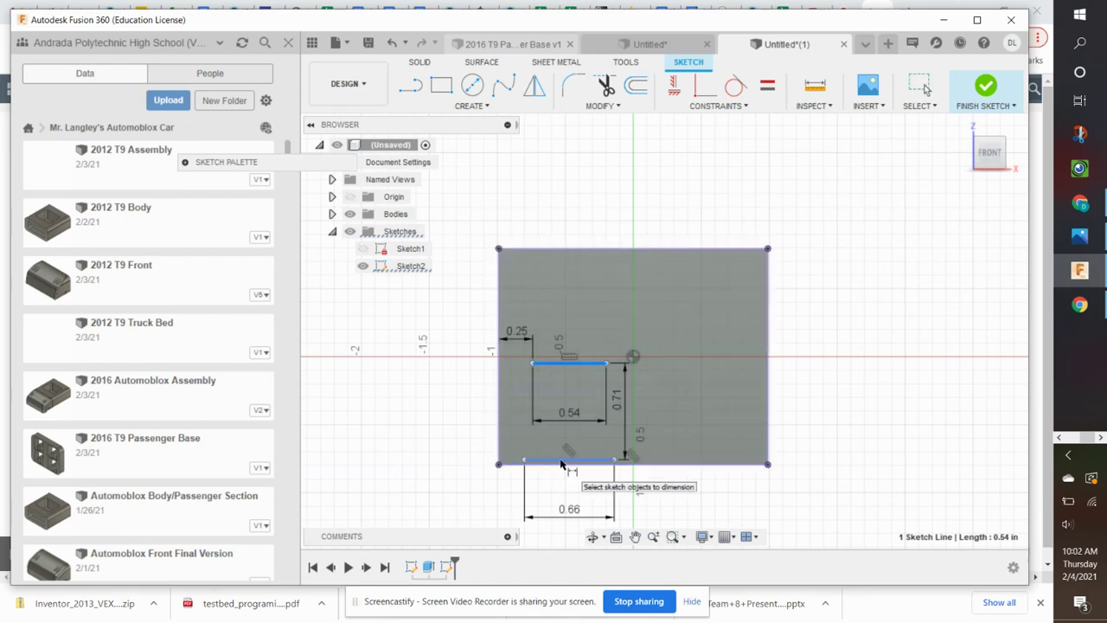
pyautogui.click(562, 463)
pyautogui.click(568, 465)
pyautogui.click(482, 467)
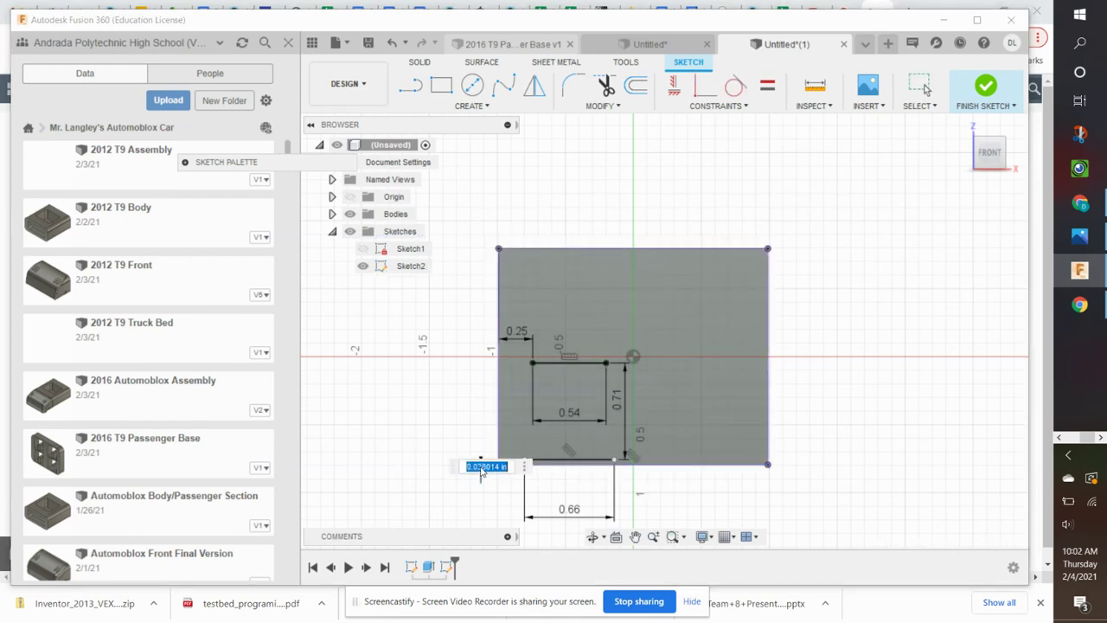
pyautogui.press('BackSpace')
pyautogui.write('.06')
pyautogui.press('Return')
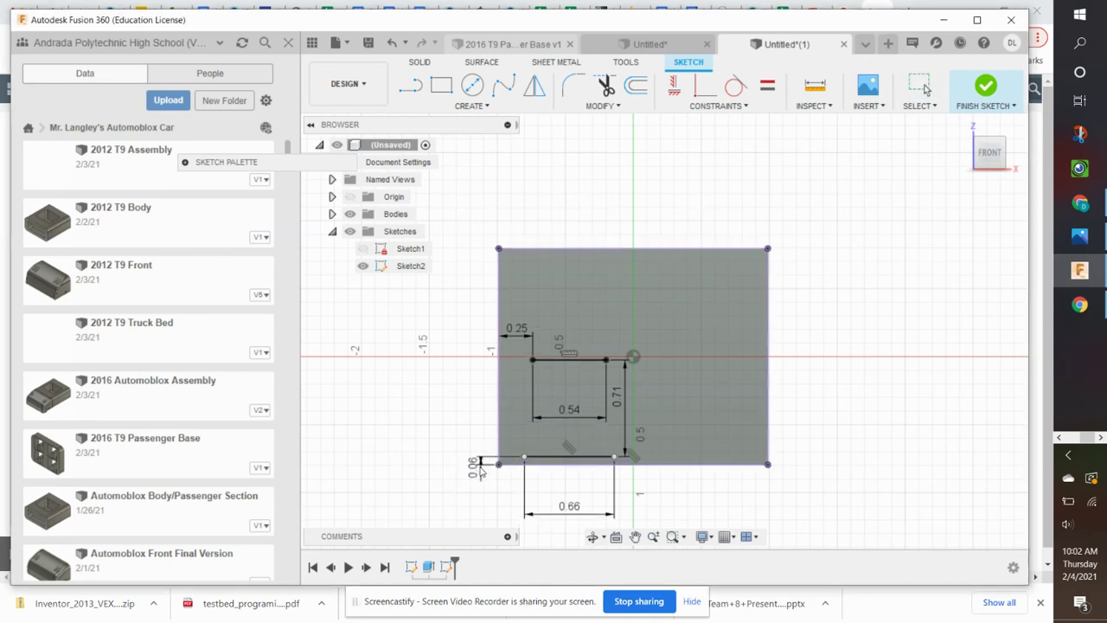
# Step: Draw two slanted lines joining the matching endpoints of the 0.54 in and 0.66 in lines to close the trapezoid
pyautogui.click(524, 458)
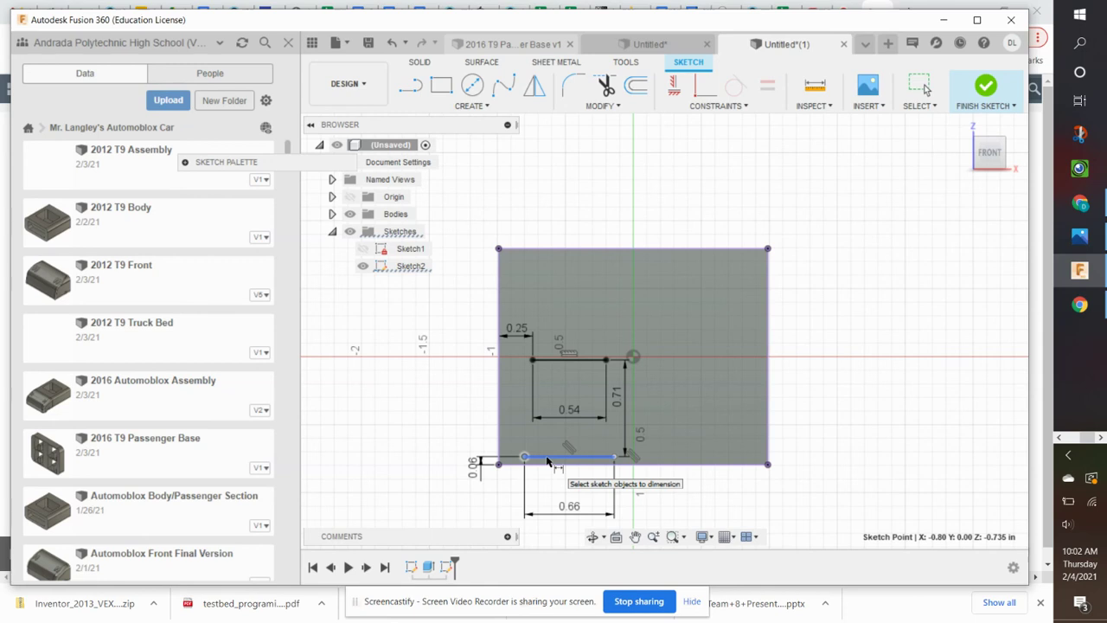
pyautogui.click(411, 83)
pyautogui.click(533, 359)
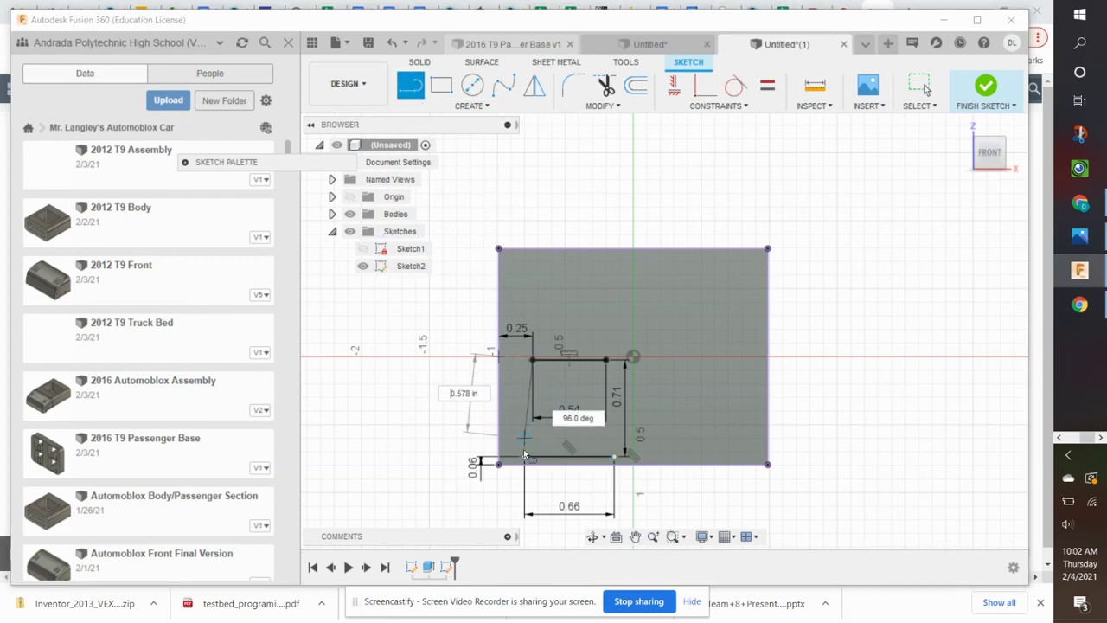
pyautogui.click(525, 456)
pyautogui.click(606, 361)
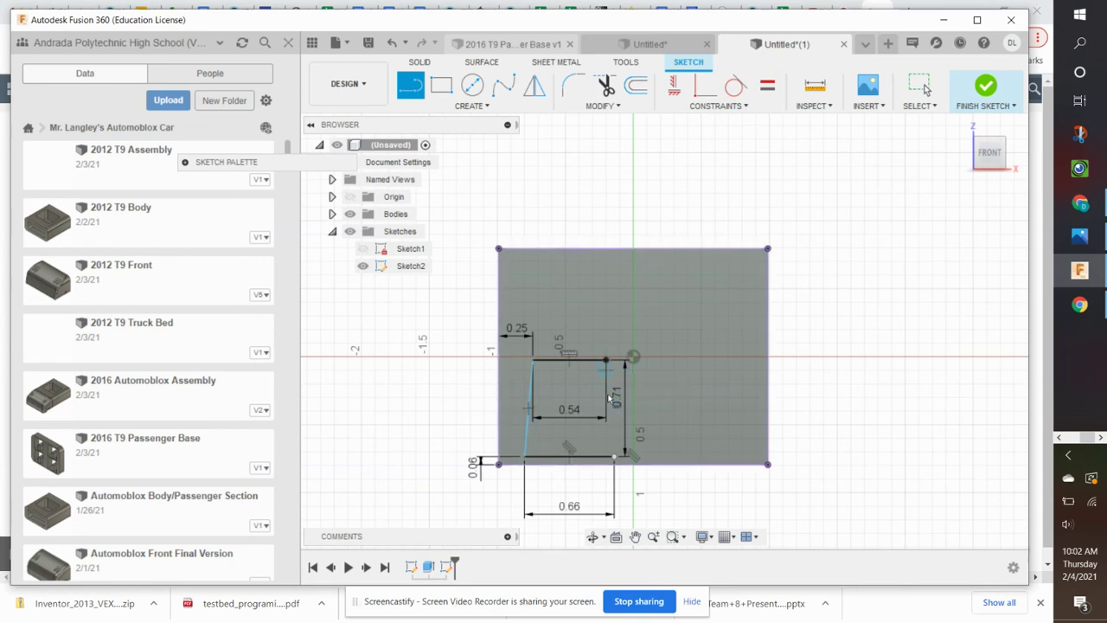
pyautogui.click(614, 456)
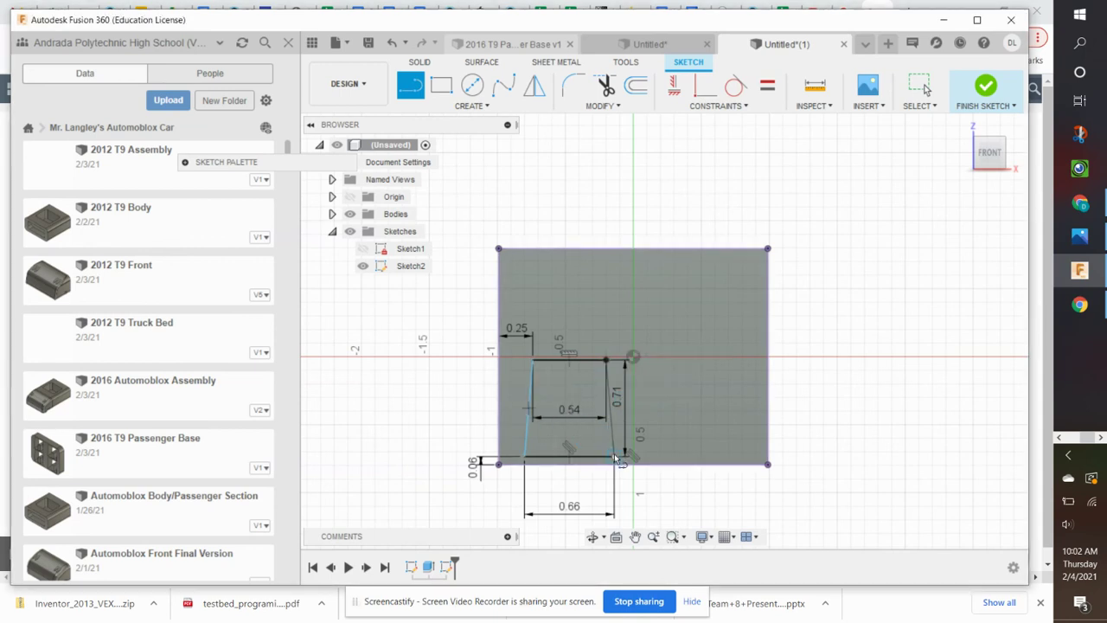
pyautogui.rightClick(467, 385)
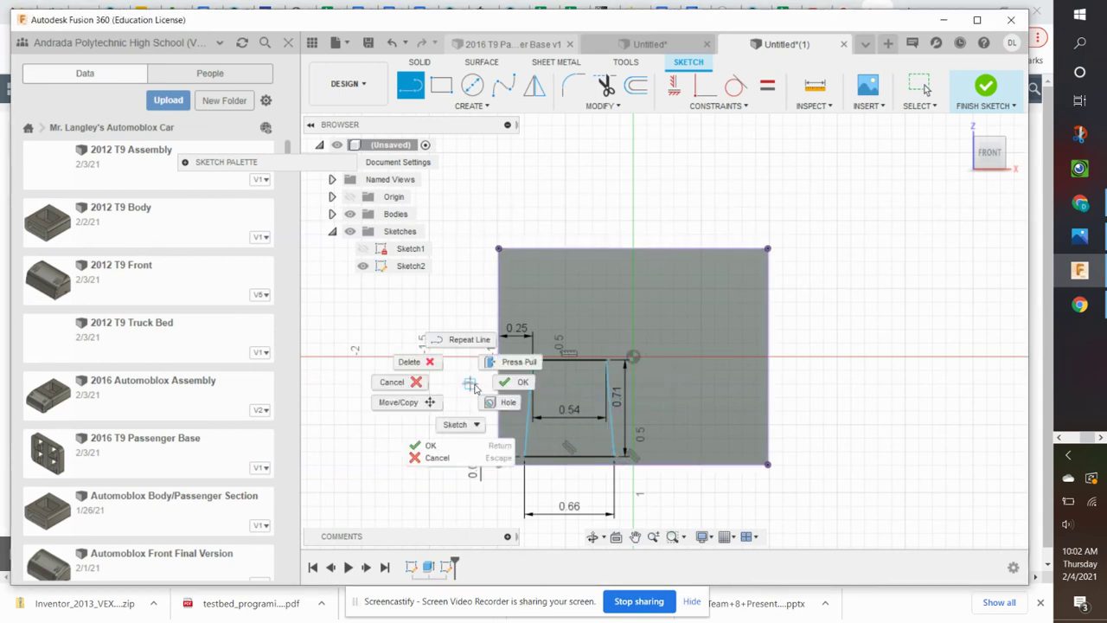
pyautogui.click(424, 444)
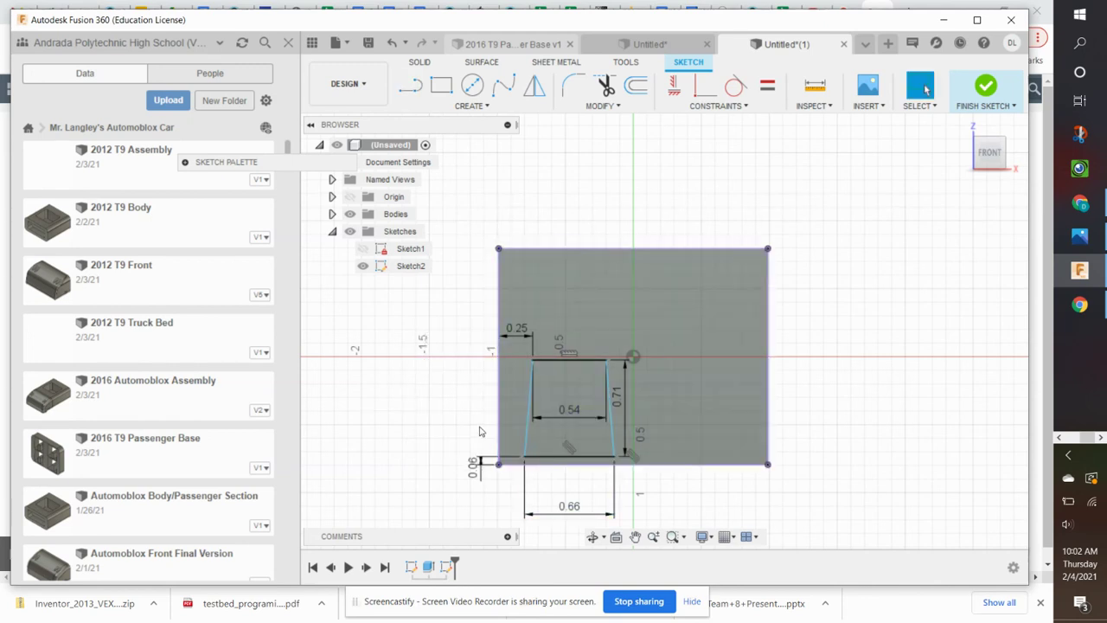
# Step: Dimension the horizontal distance from the trapezoid's lower-left corner to the face's left edge
pyautogui.click(498, 455)
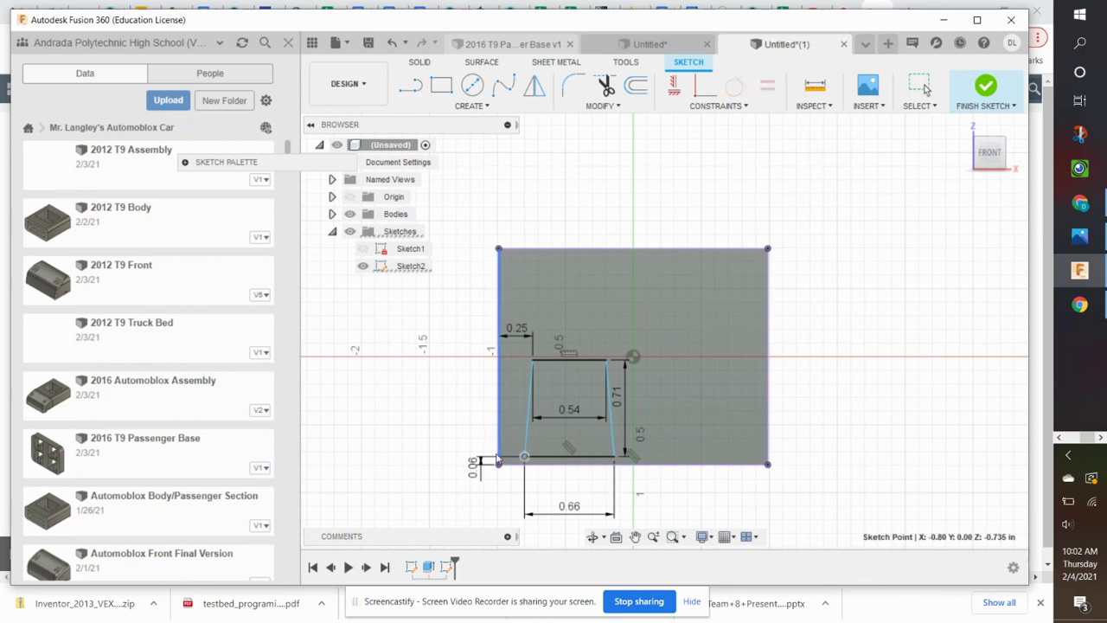
pyautogui.keyDown('shift'); pyautogui.click(499, 451); pyautogui.keyUp('shift')
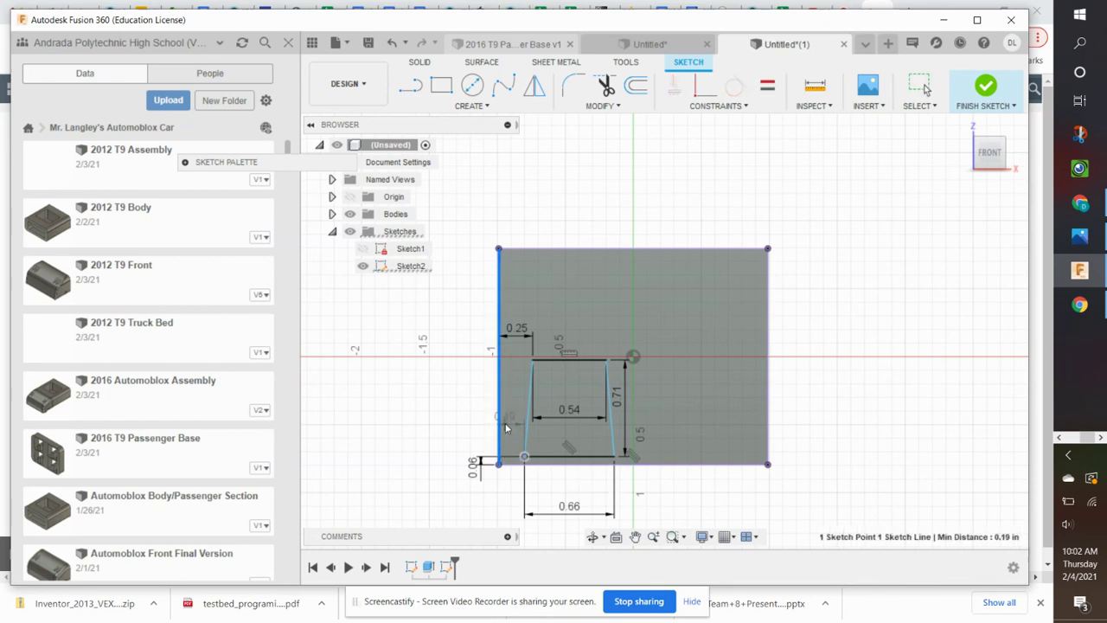